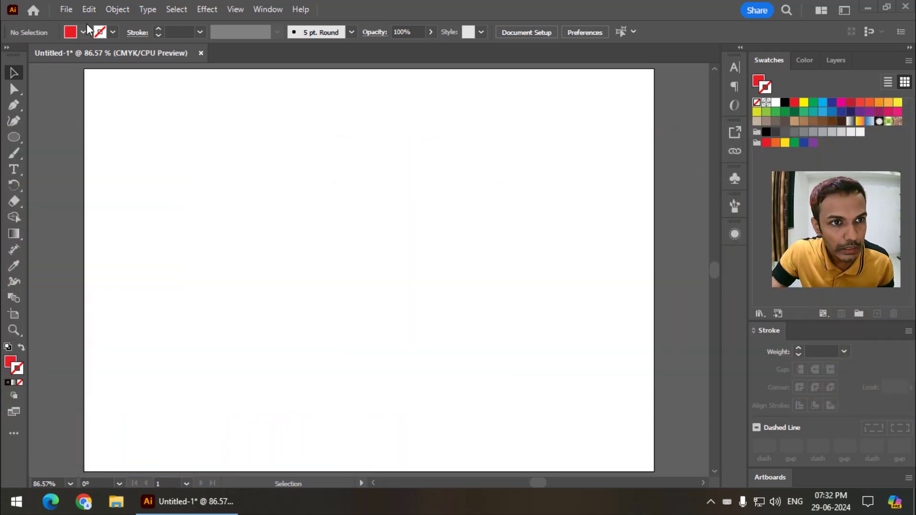
click(116, 11)
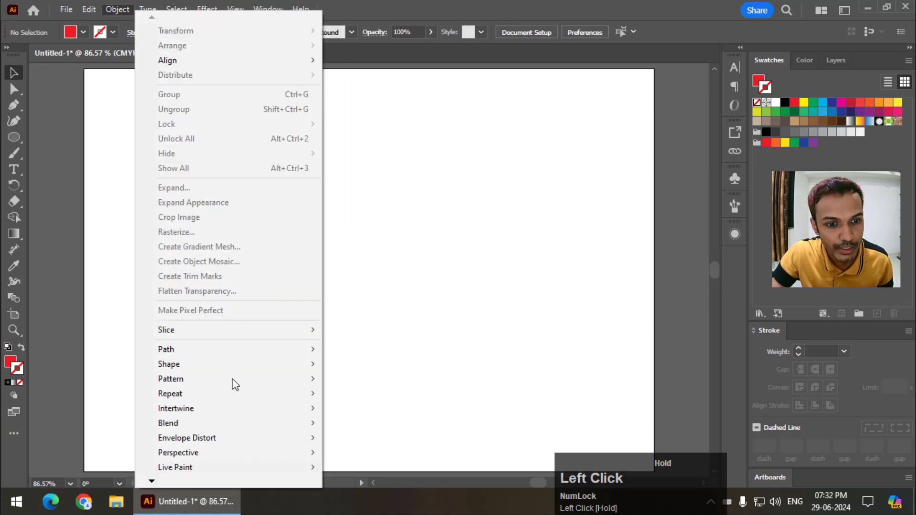
click(467, 316)
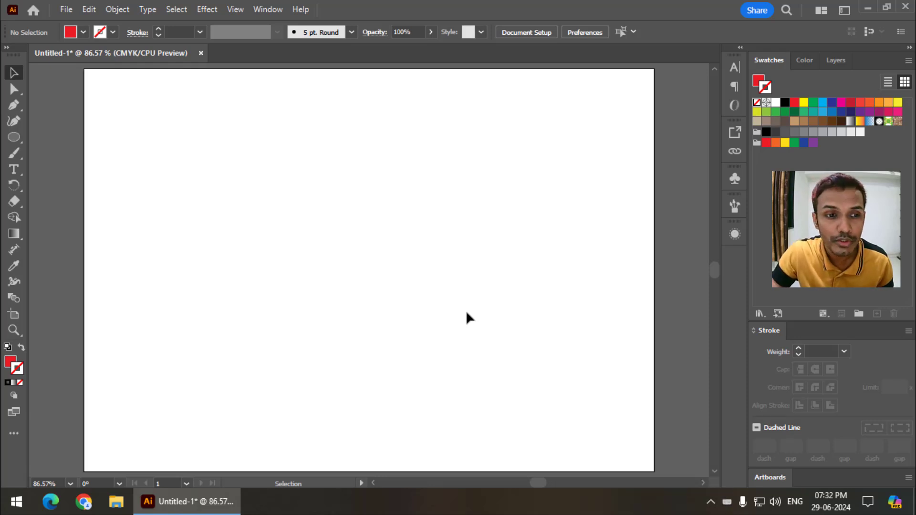
- Draw a square with a red stroke and no fill in the artboard's upper-left area using the Rectangle tool
drag(13, 138, 47, 136)
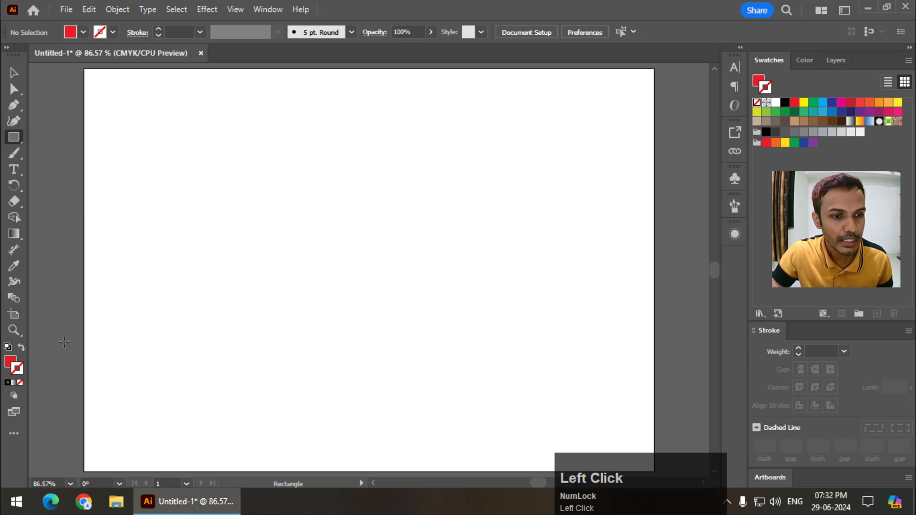
click(23, 349)
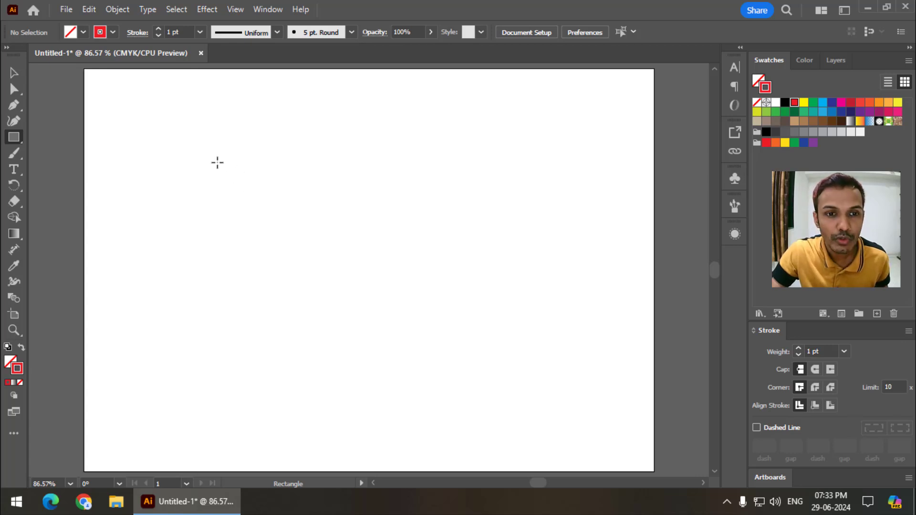
drag(197, 157, 301, 289)
- Set the square's stroke weight to 16 pt
click(159, 29)
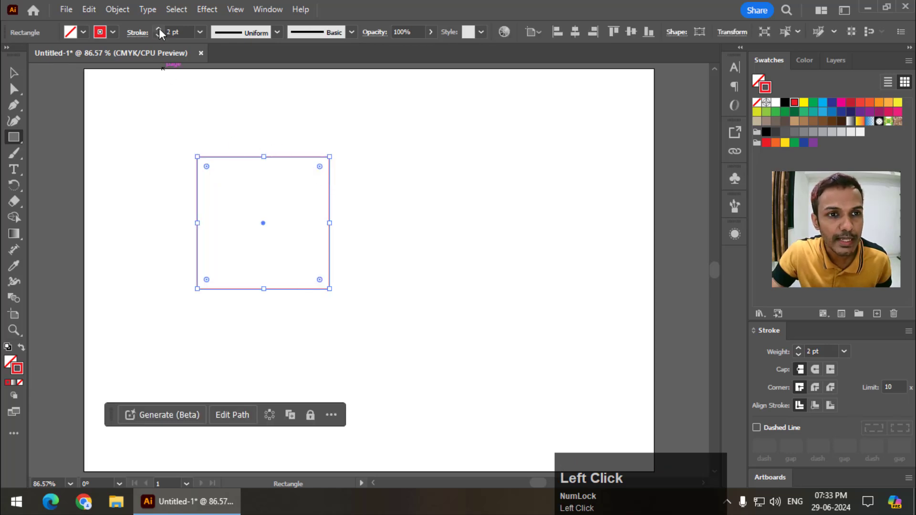
click(159, 28)
click(159, 29)
click(159, 28)
click(159, 29)
click(159, 29)
click(159, 29)
click(159, 29)
click(159, 29)
click(159, 29)
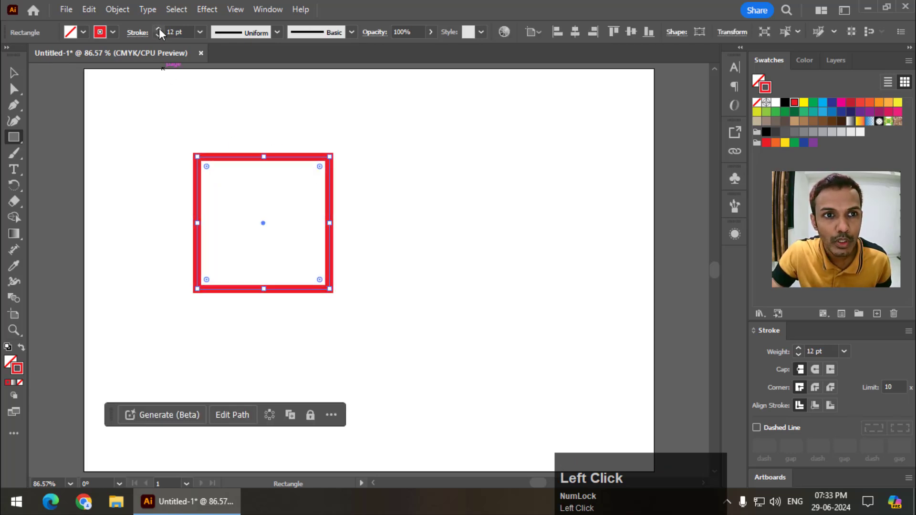
click(159, 28)
click(159, 28)
click(159, 29)
click(159, 29)
click(159, 29)
- Move the red square up, rotate it slightly clockwise, and reposition it in the artboard's upper-left area
key(v)
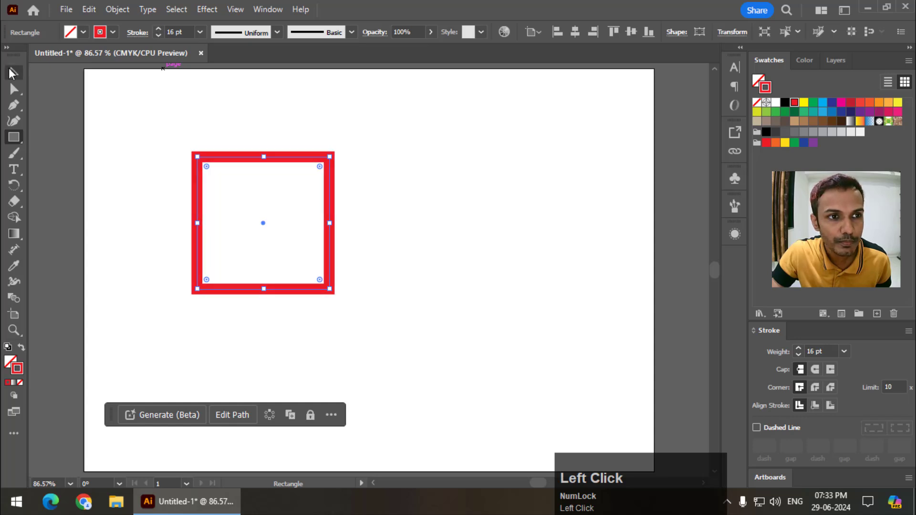
drag(330, 208, 331, 173)
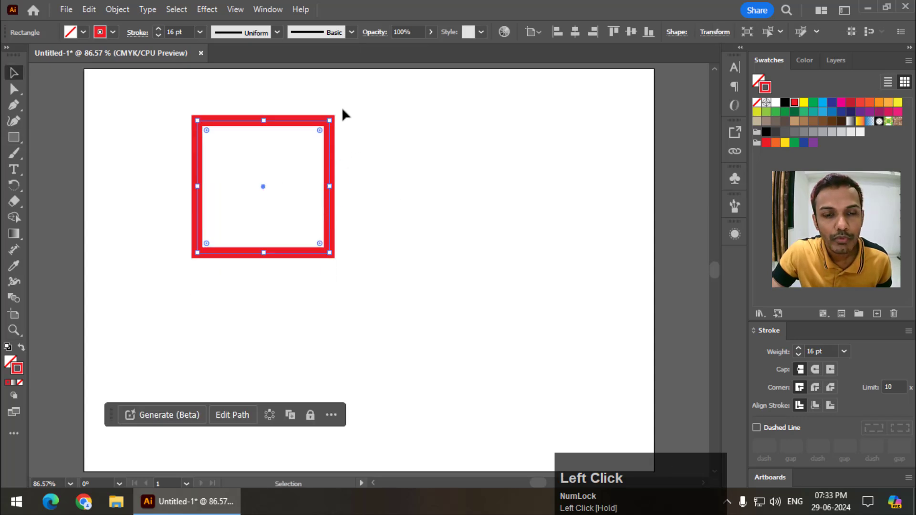
drag(336, 114, 353, 132)
drag(321, 231, 318, 245)
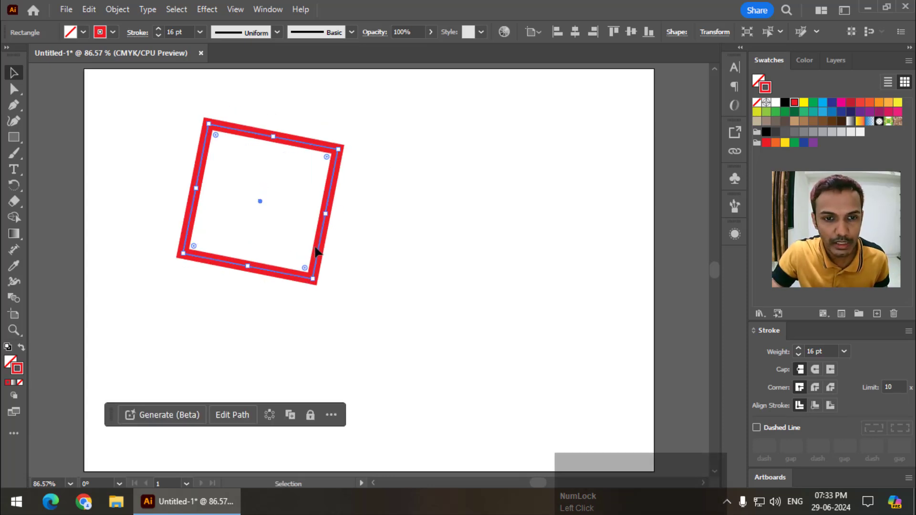
- Duplicate the tilted square twice, one copy overlapping its upper-right corner and the other overlapping that copy's lower-right corner
key(alt)
drag(319, 241, 498, 266)
key(alt)
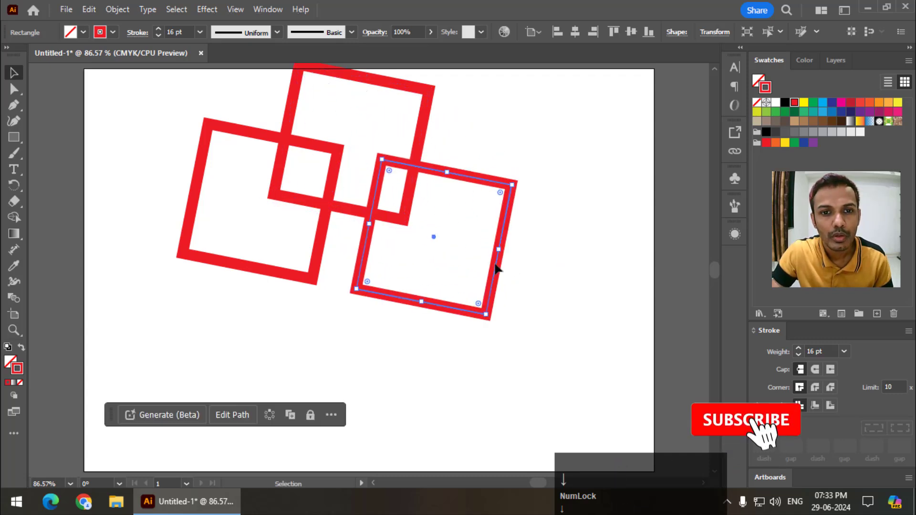
- Shift the two outer squares slightly to the left, and move all three squares down together onto the artboard
drag(319, 253, 306, 247)
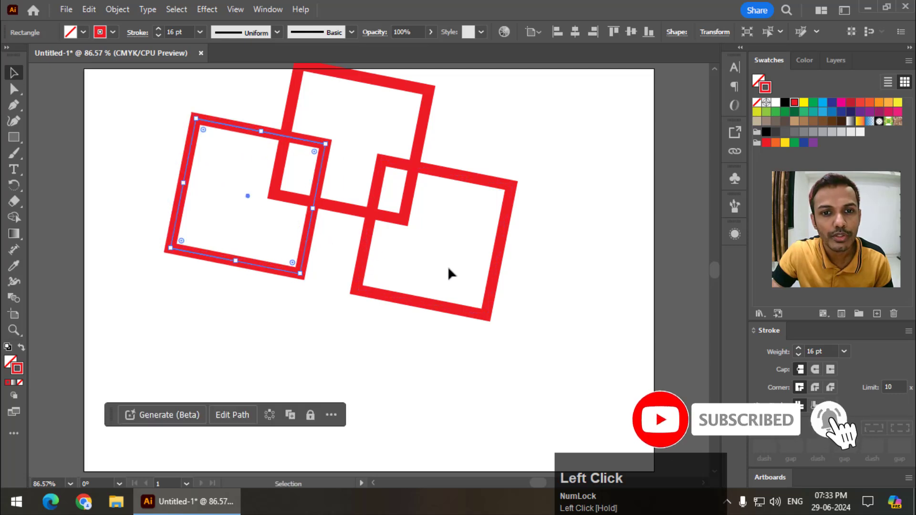
drag(491, 282, 485, 287)
drag(548, 100, 249, 229)
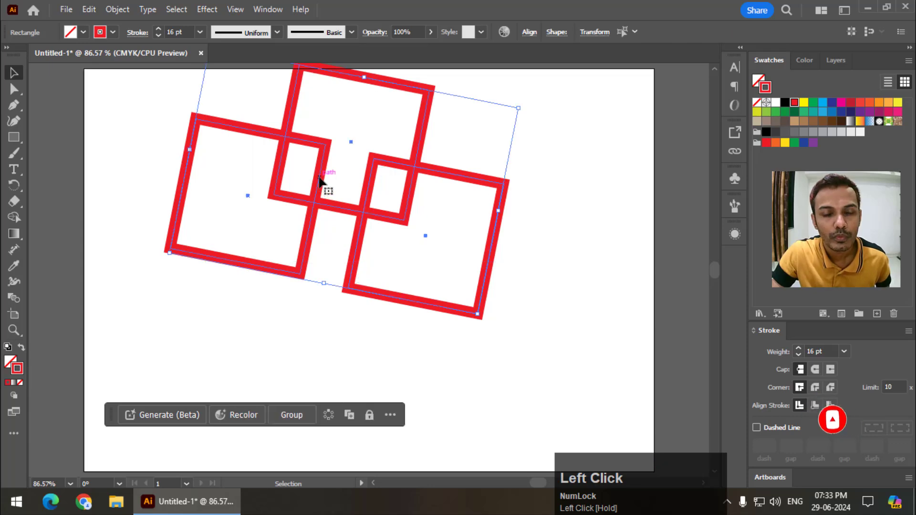
drag(327, 188, 321, 205)
click(539, 162)
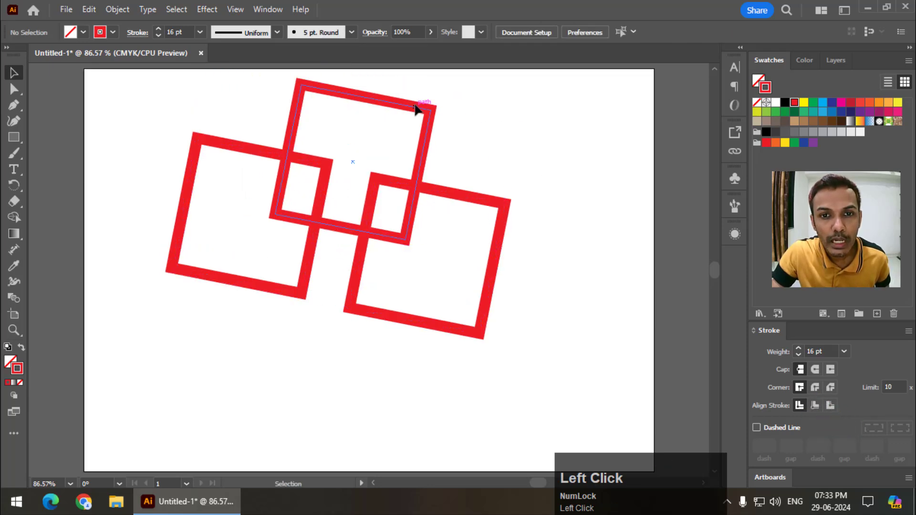
- Recolor the middle square's stroke light blue and the right square's stroke green
click(416, 107)
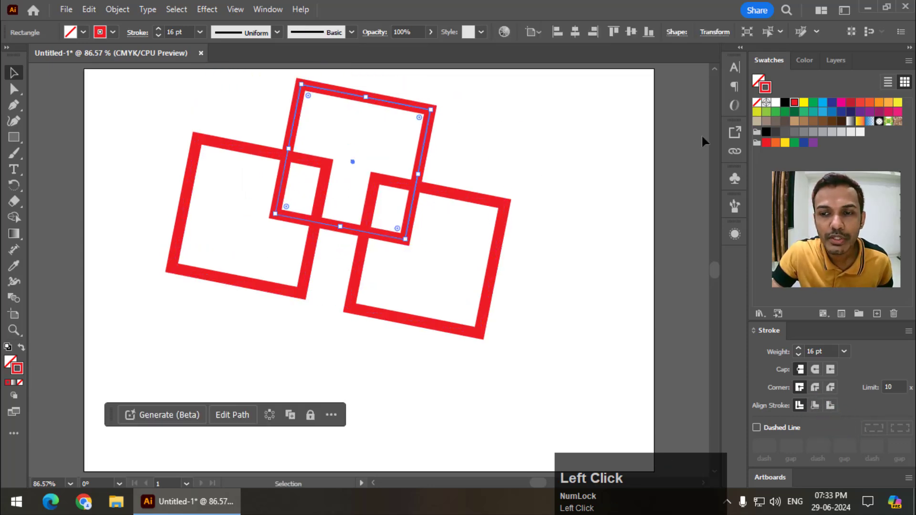
click(822, 102)
click(508, 204)
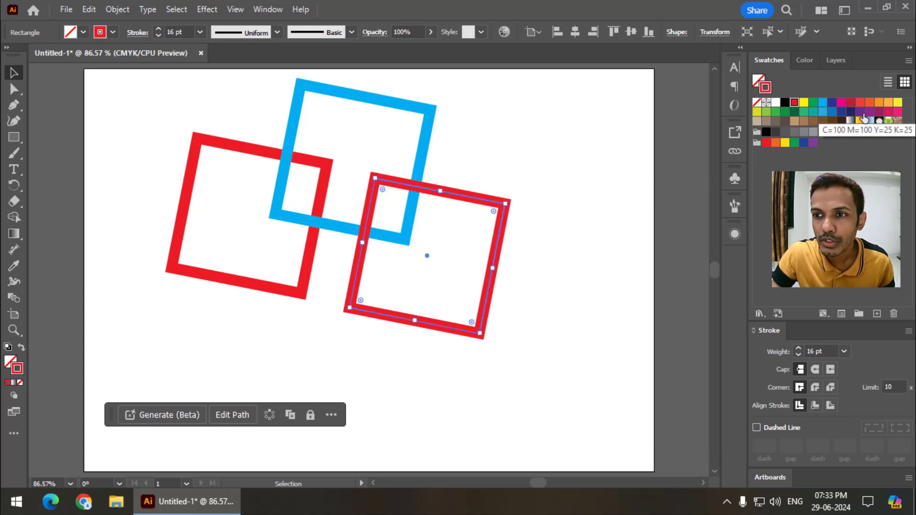
click(813, 111)
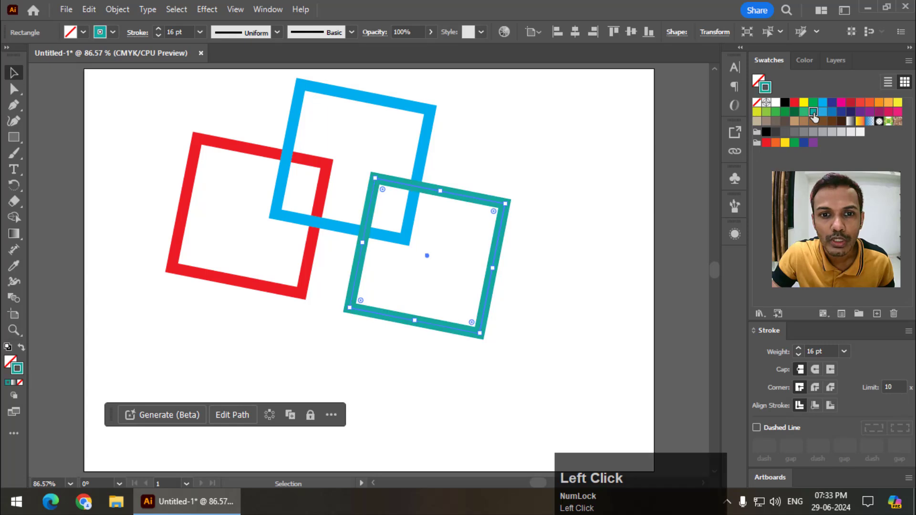
click(813, 102)
click(539, 182)
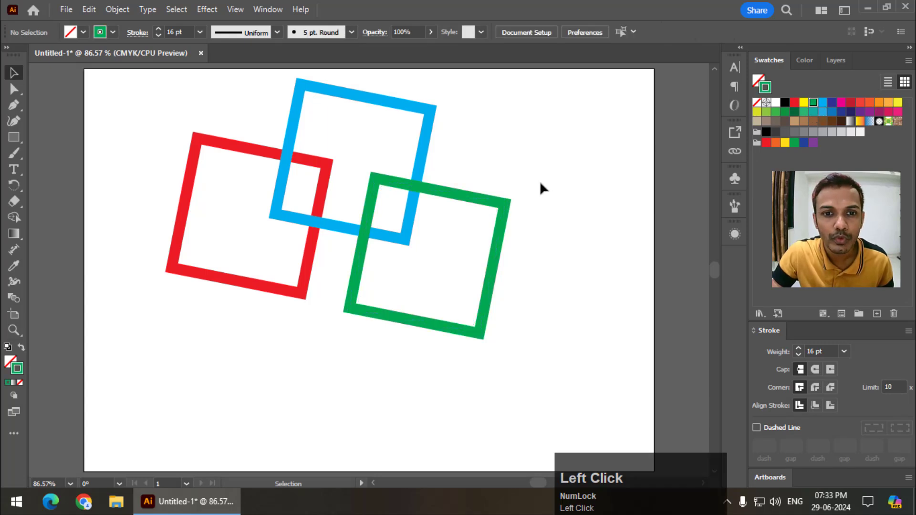
- Make an Intertwine object from all three overlapping squares
scroll(540, 181, up, 1)
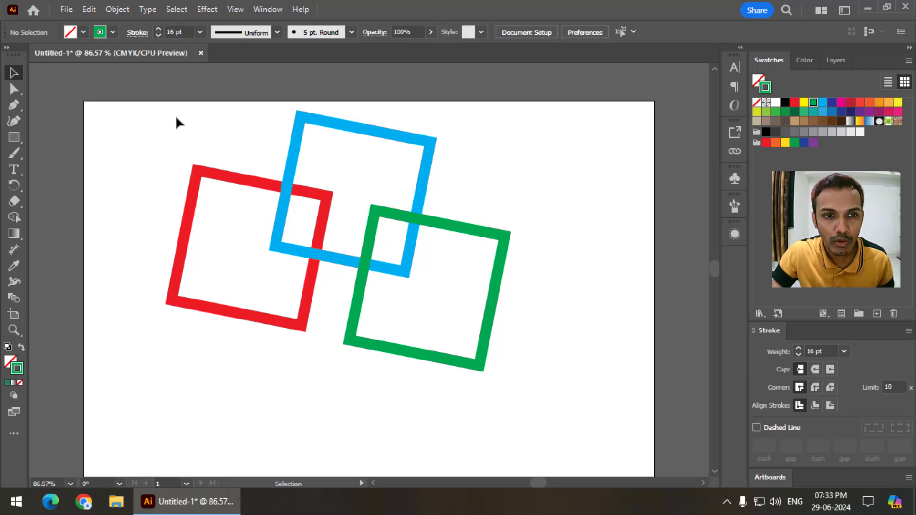
drag(175, 109, 523, 390)
click(114, 11)
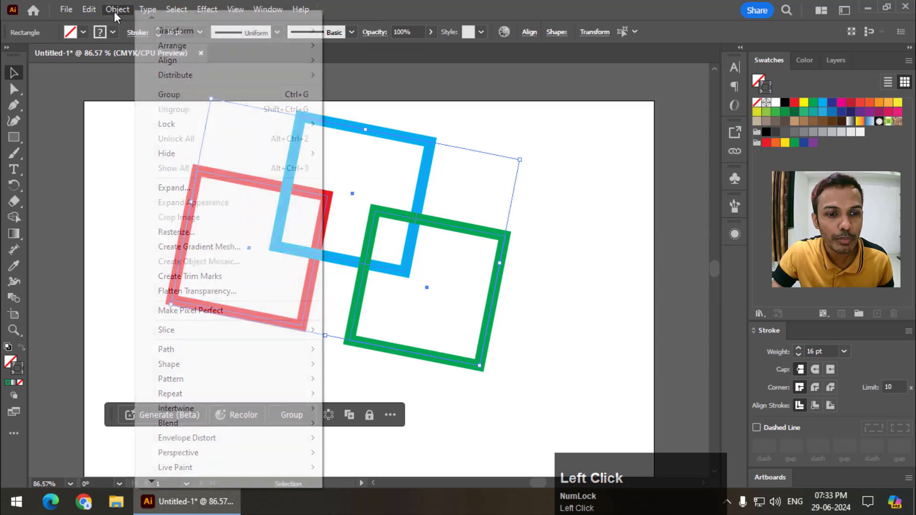
mouse_move(230, 408)
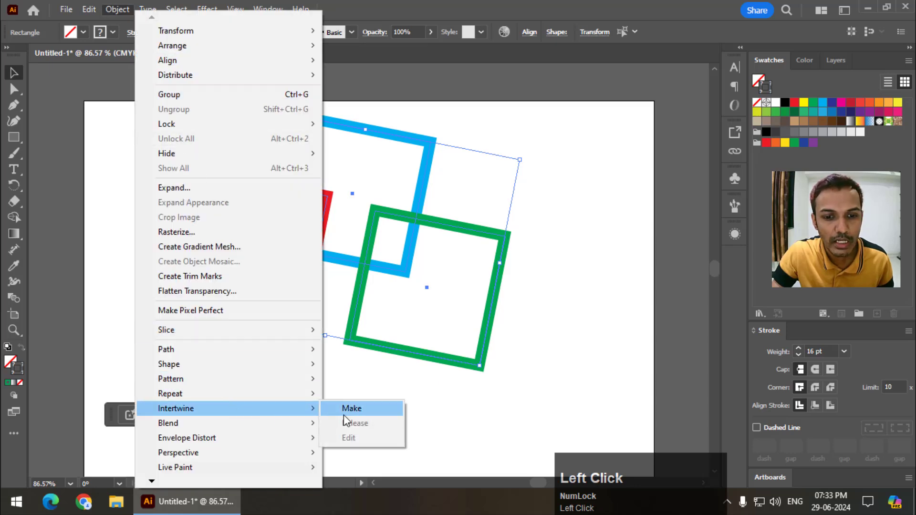
click(344, 410)
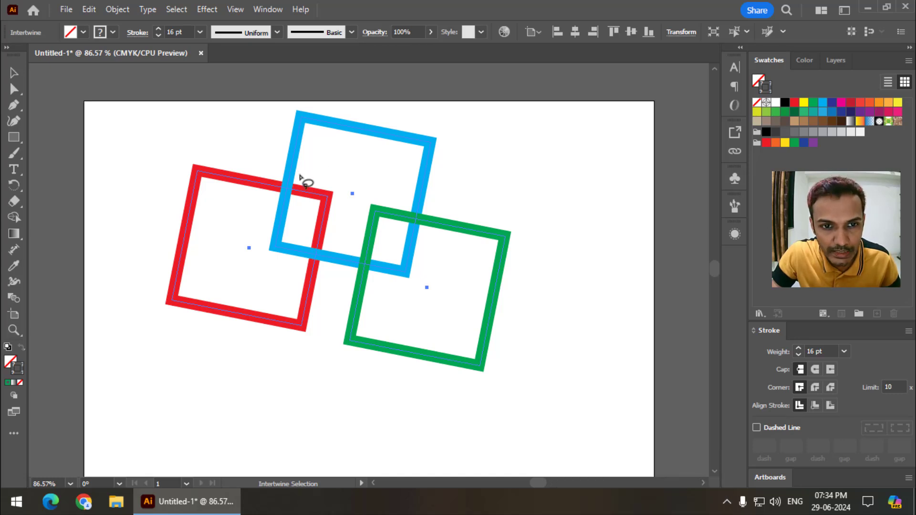
- Try the red square over the blue at their upper crossing, undo it, and bring red over blue at their lower crossing
mouse_move(301, 177)
mouse_down()
mouse_move(275, 173)
mouse_move(273, 198)
mouse_move(291, 205)
mouse_move(301, 179)
mouse_up()
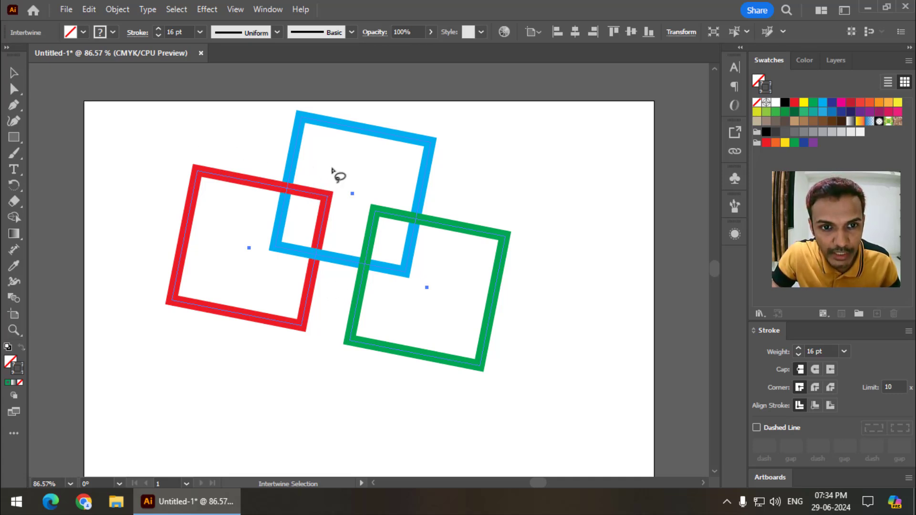
key(ctrl+z)
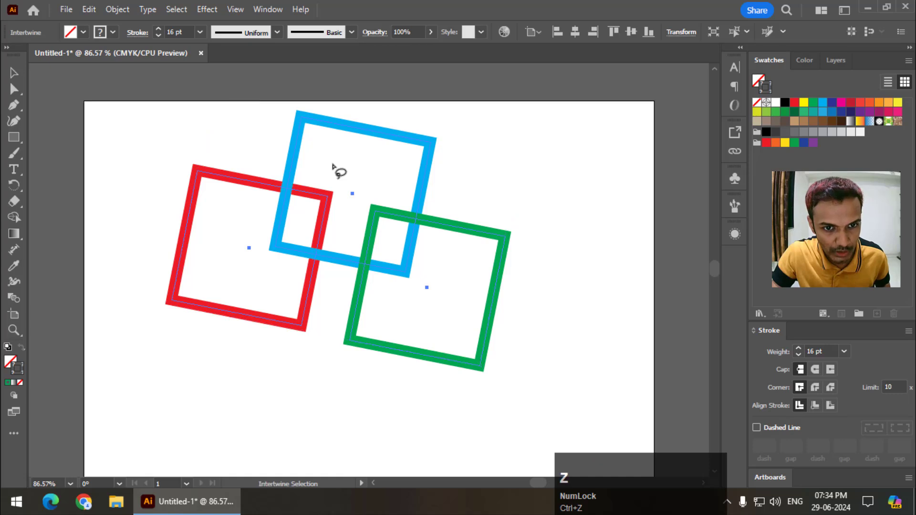
mouse_move(309, 234)
mouse_down()
mouse_move(303, 268)
mouse_move(327, 271)
mouse_move(335, 251)
mouse_move(307, 234)
mouse_up()
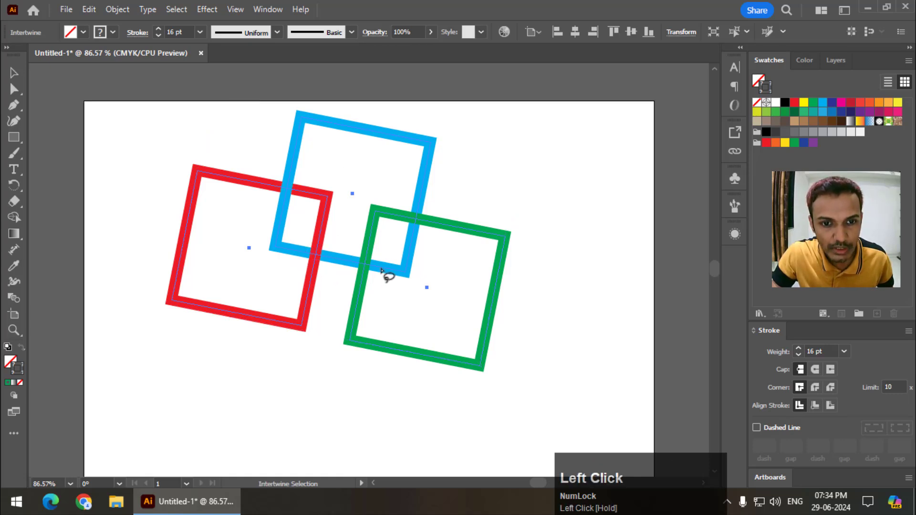
click(315, 260)
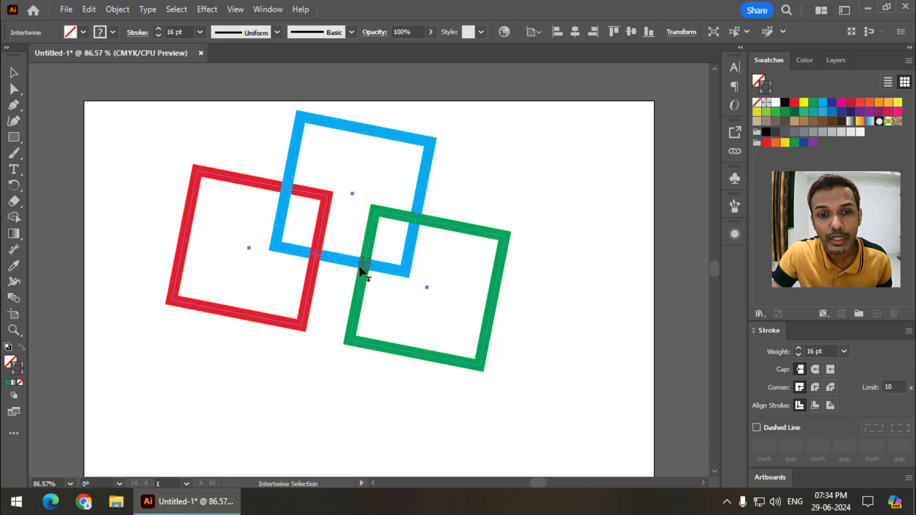
click(15, 74)
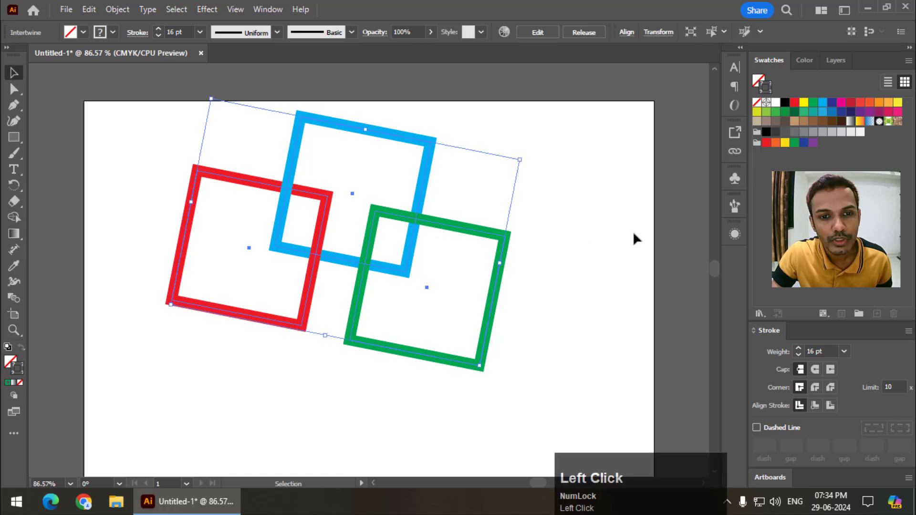
click(471, 233)
click(471, 232)
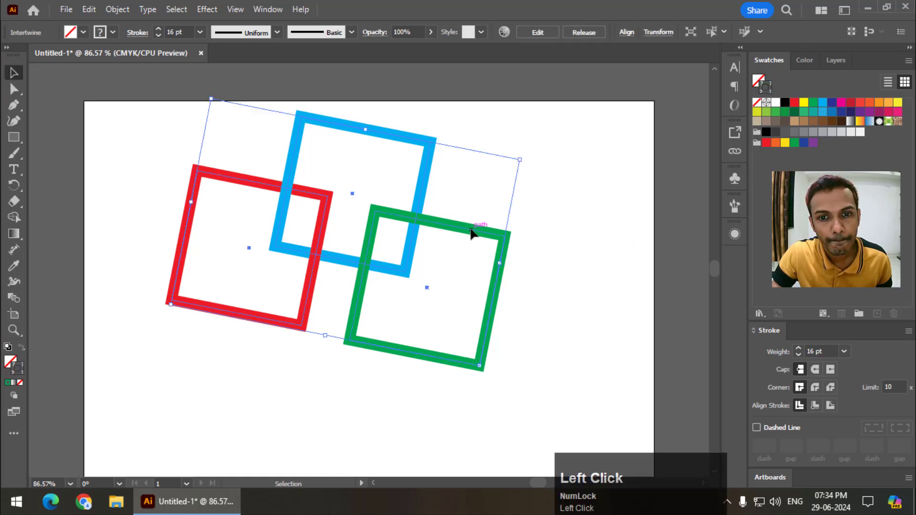
right_click(473, 232)
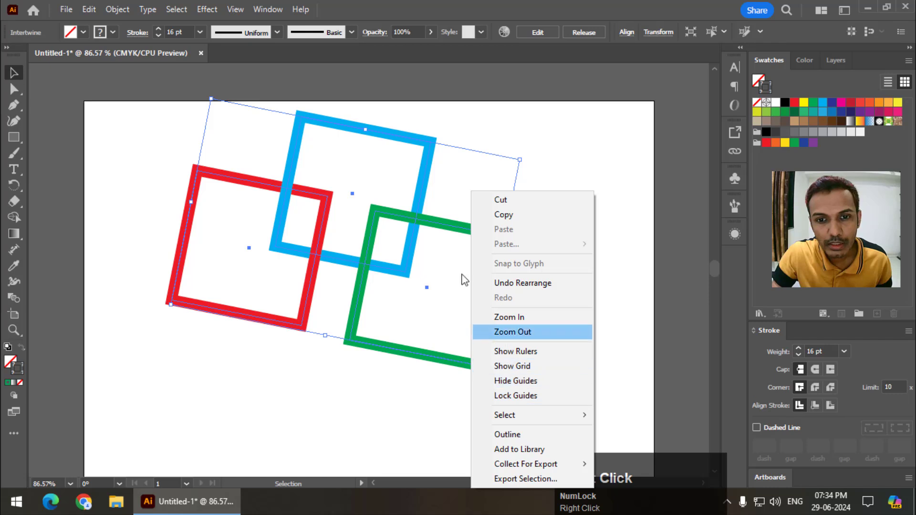
click(539, 249)
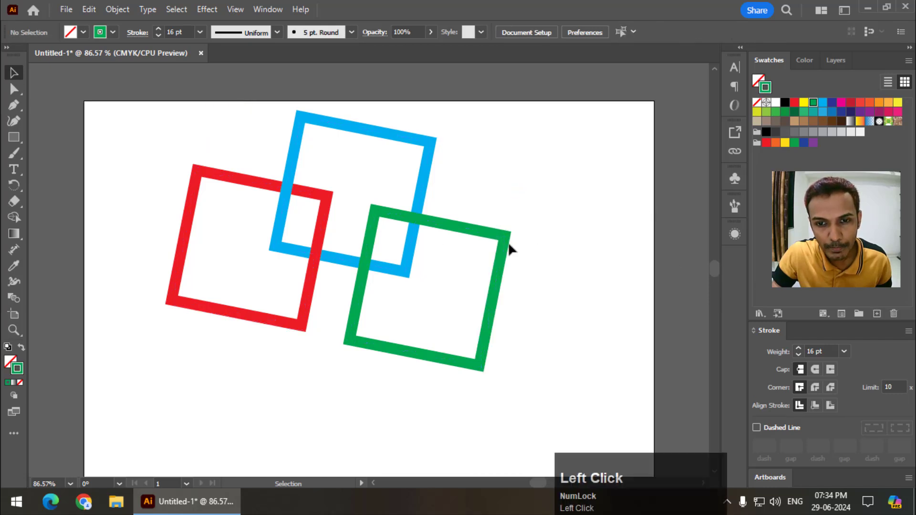
- Release the Intertwine effect from the three squares and deselect them
drag(308, 289, 287, 217)
click(109, 10)
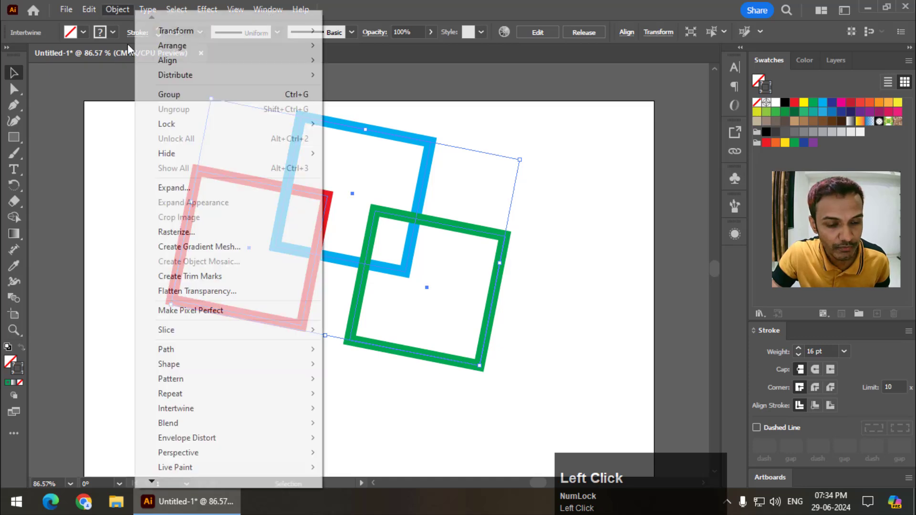
mouse_move(191, 418)
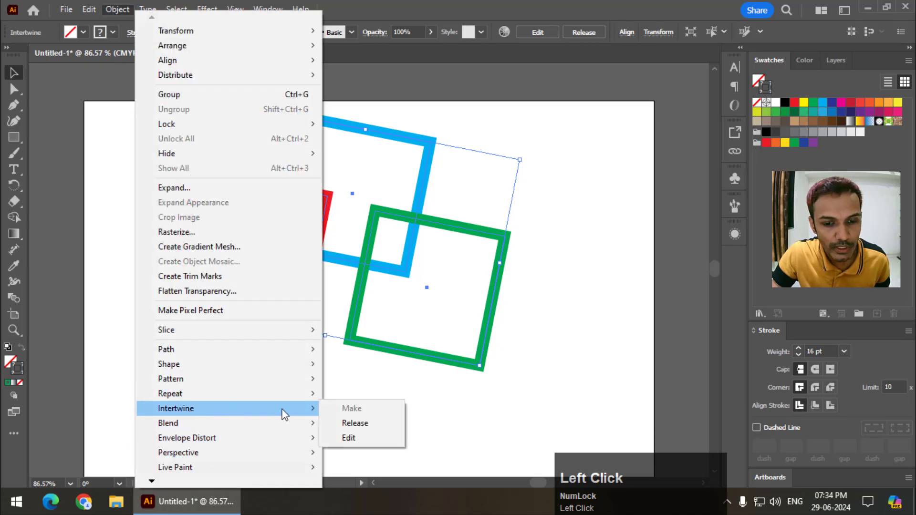
click(354, 423)
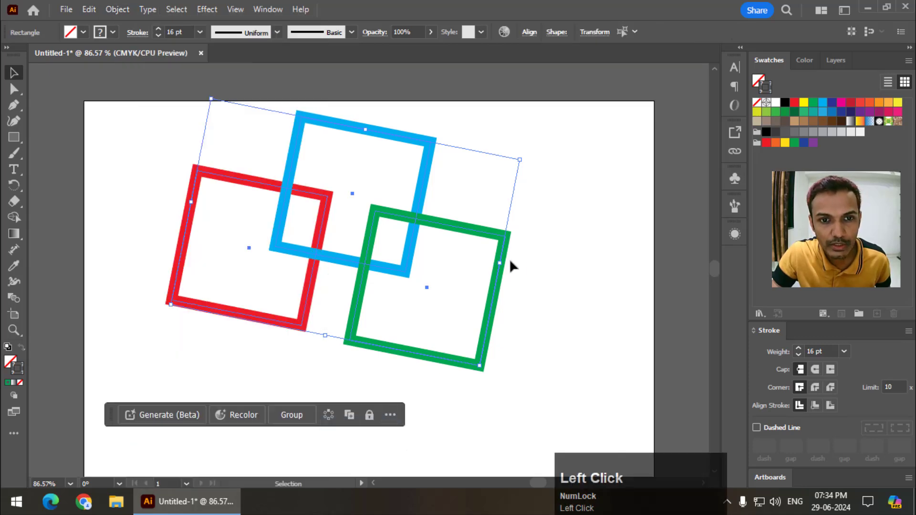
click(586, 251)
- Bring the red square to the front of the stacking order
click(305, 313)
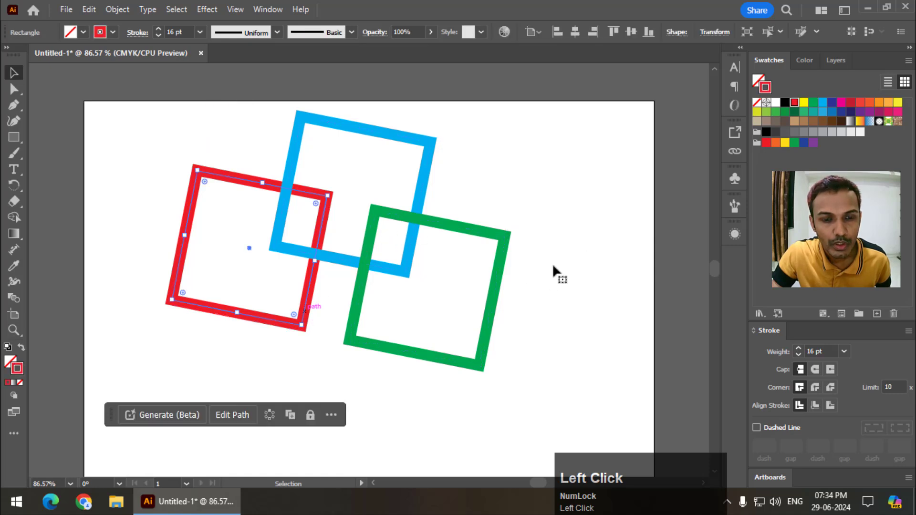
right_click(262, 328)
mouse_move(325, 424)
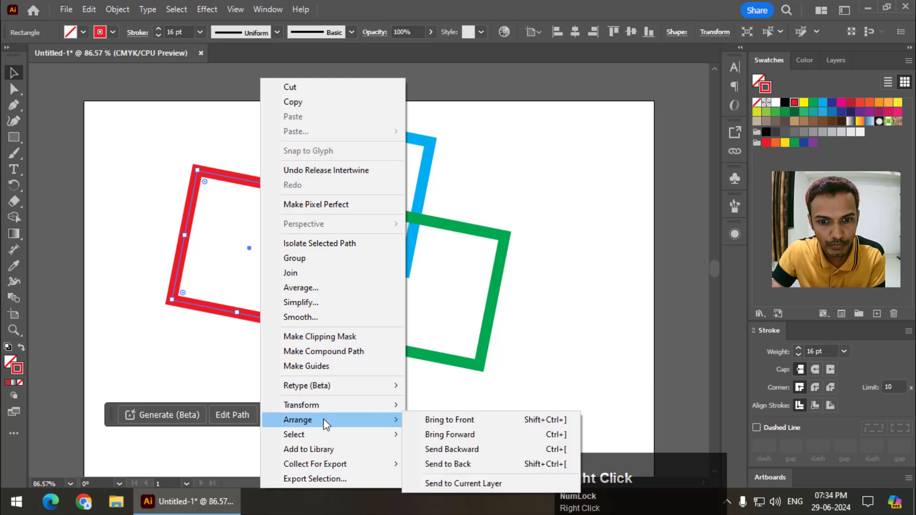
click(438, 420)
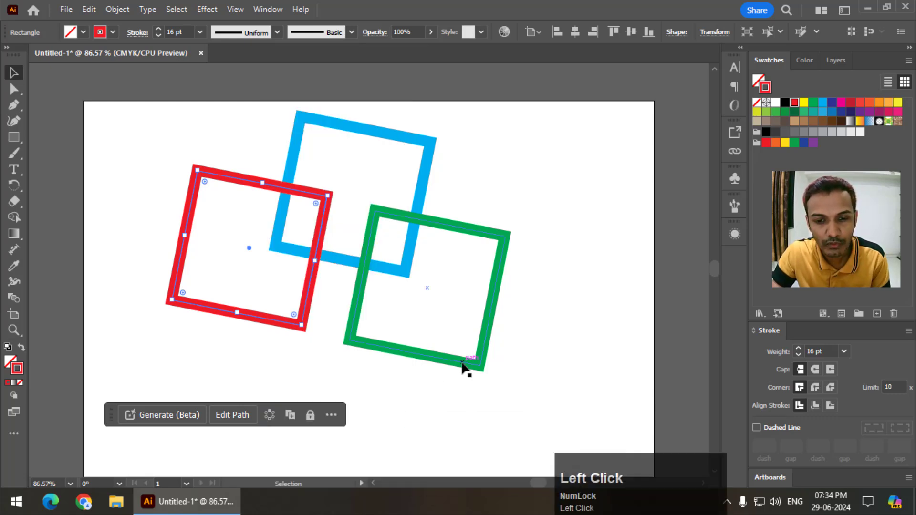
- Bring the green square to the front of the stacking order and deselect it
click(463, 367)
right_click(465, 370)
mouse_move(537, 420)
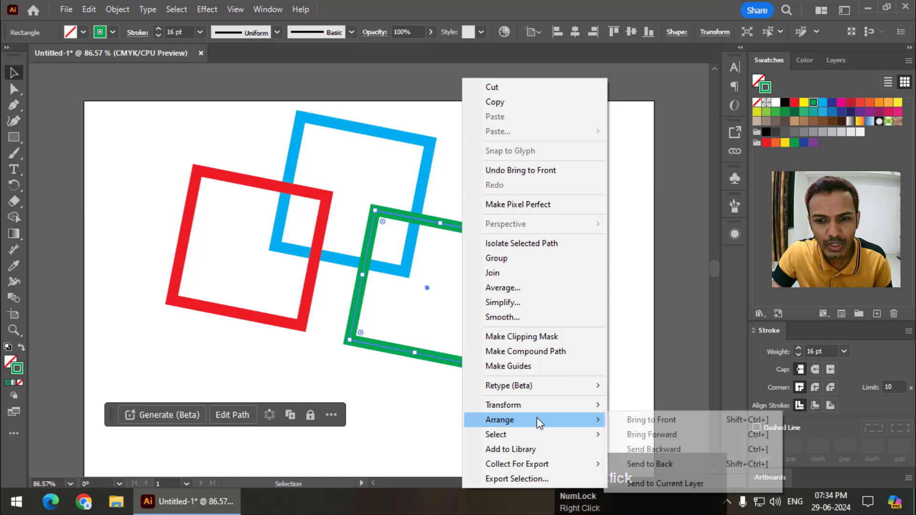
click(656, 419)
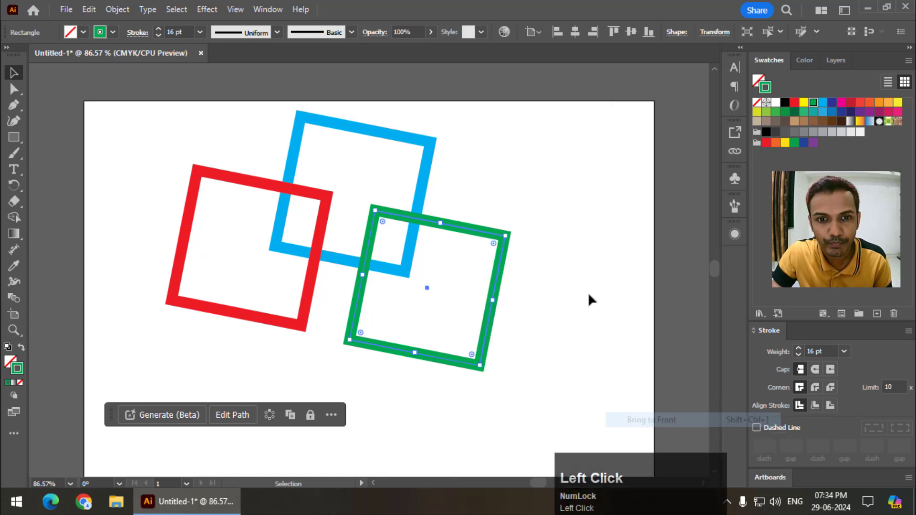
click(580, 267)
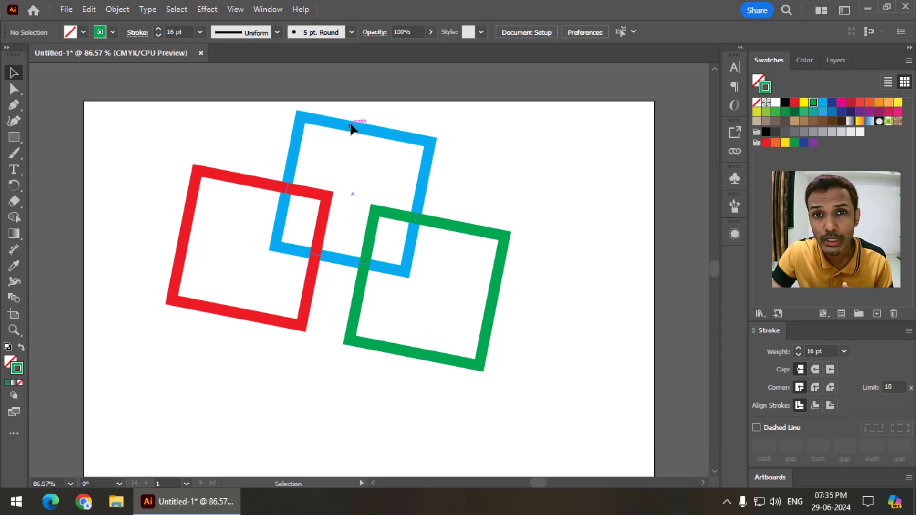
- Make an Intertwine object from the red, blue and green squares
drag(169, 123, 535, 325)
click(118, 9)
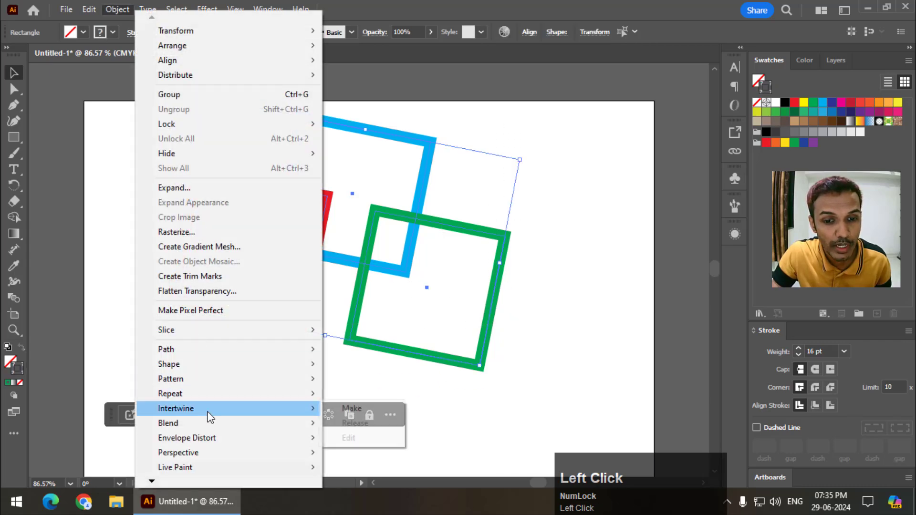
click(353, 408)
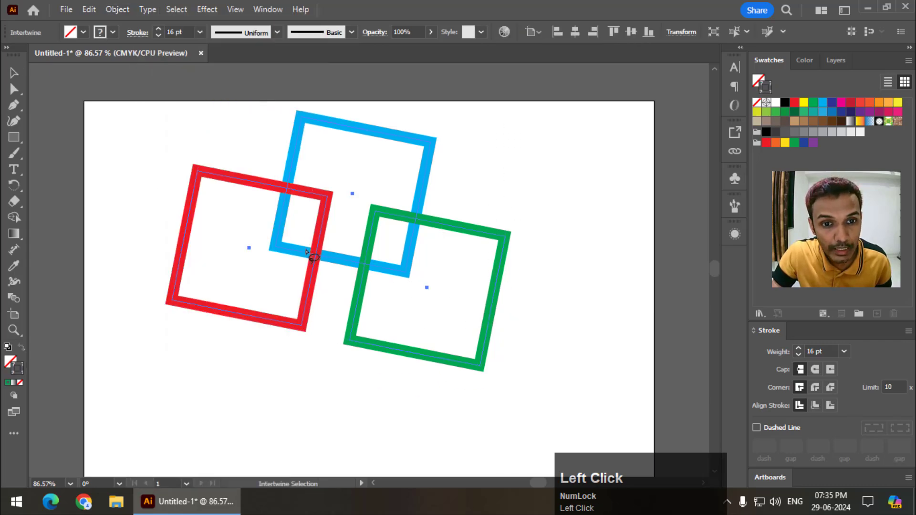
- Bring the blue square over the red and green squares at their lower crossings, and deselect the artwork
mouse_move(306, 238)
mouse_down()
mouse_move(299, 266)
mouse_move(327, 260)
mouse_move(325, 233)
mouse_move(301, 235)
mouse_up()
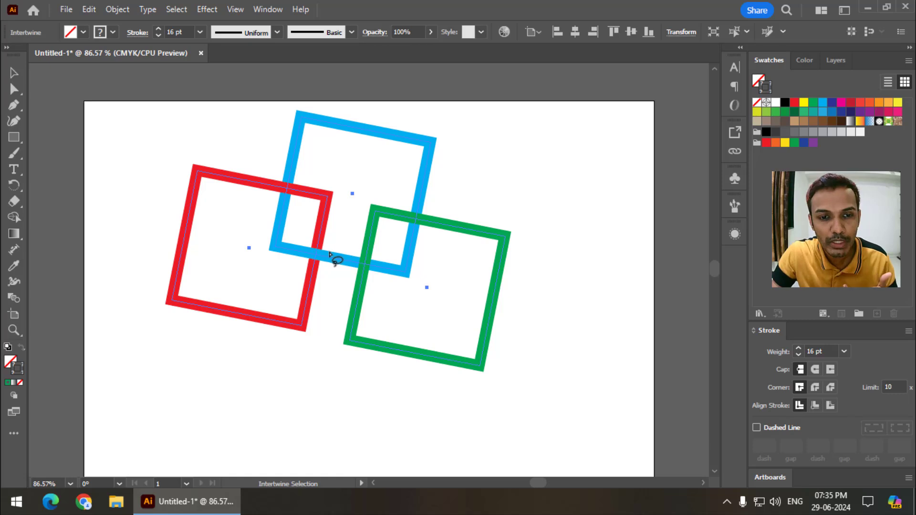
mouse_move(360, 248)
mouse_down()
mouse_move(346, 273)
mouse_move(351, 283)
mouse_move(380, 249)
mouse_up()
drag(377, 315, 377, 315)
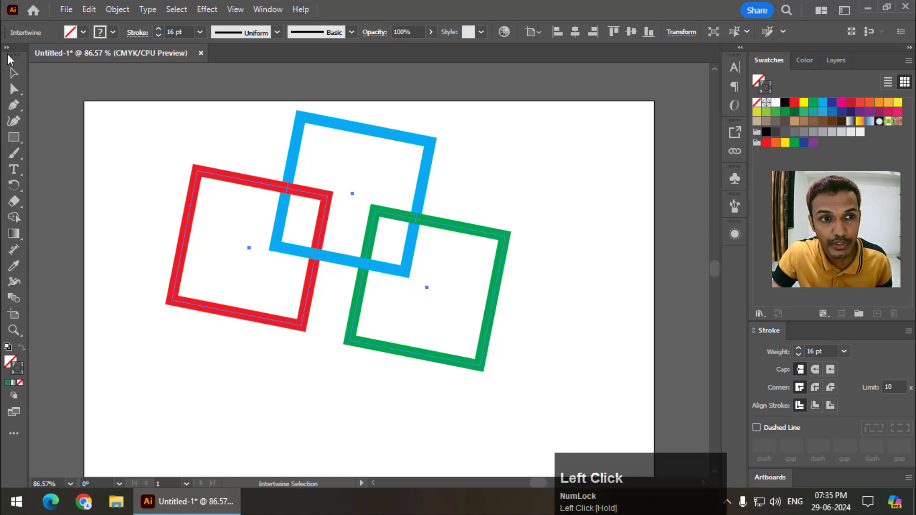
click(11, 71)
click(202, 159)
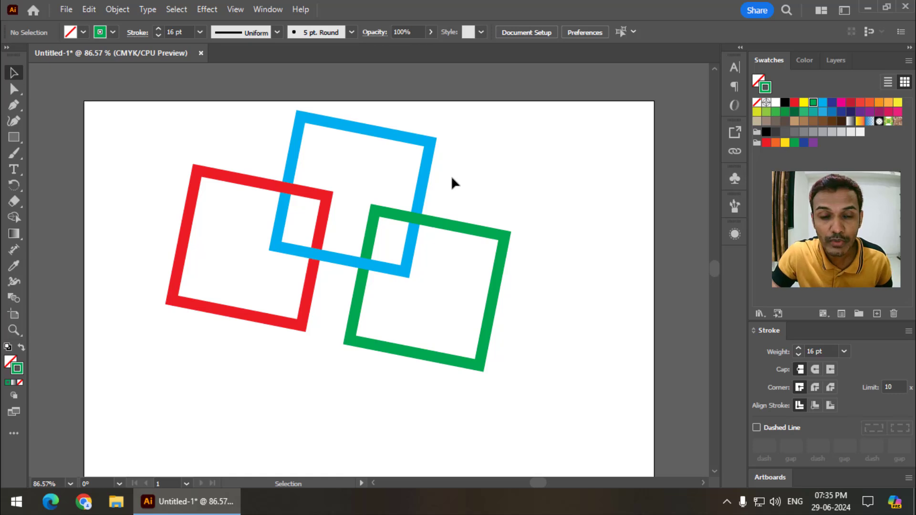
- Scale the interlaced squares down proportionally and move them to the upper middle of the artboard
scroll(451, 175, down, 1)
drag(529, 150, 148, 403)
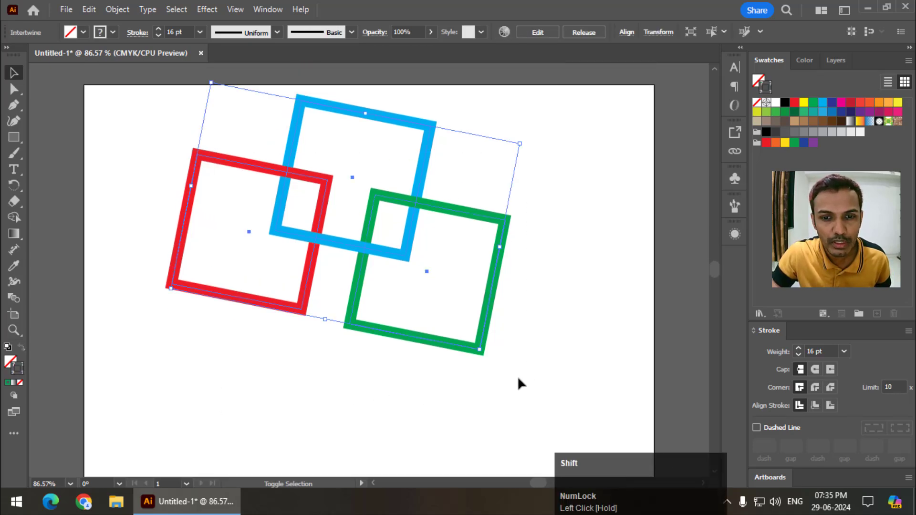
drag(482, 352, 388, 258)
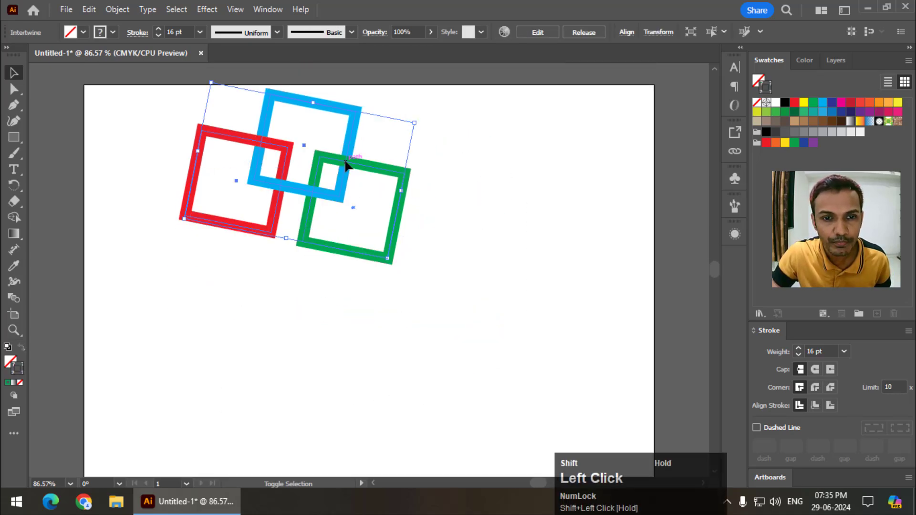
click(414, 131)
click(394, 173)
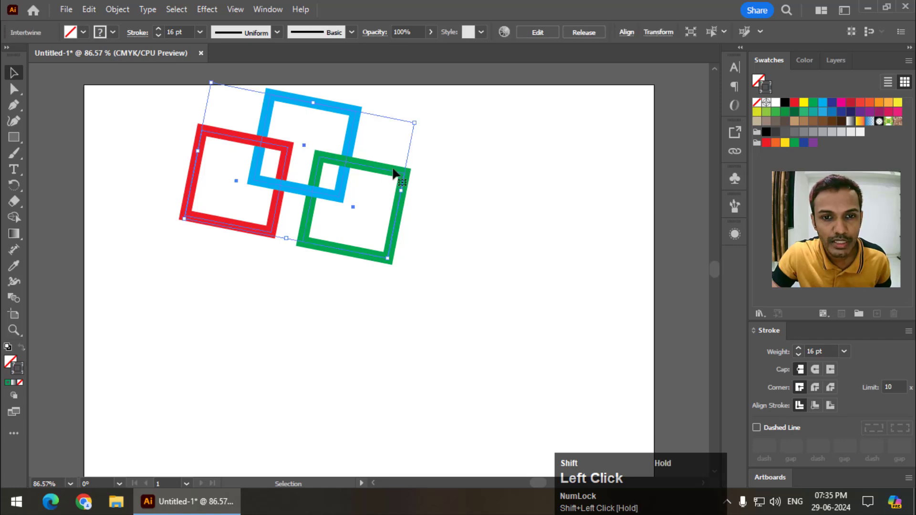
drag(395, 173, 428, 154)
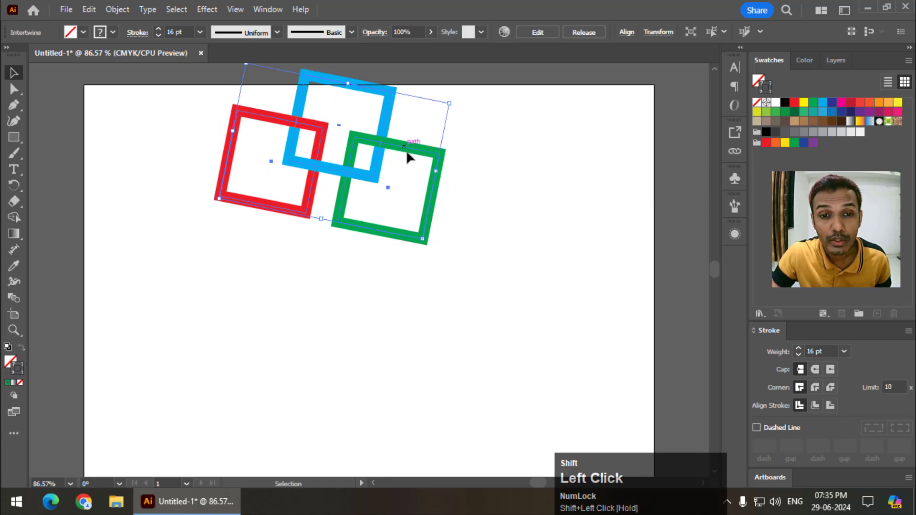
click(458, 147)
drag(502, 166, 502, 165)
- Reshape the green square with Direct Selection by shifting its upper edge and moving its upper-left corner
click(481, 177)
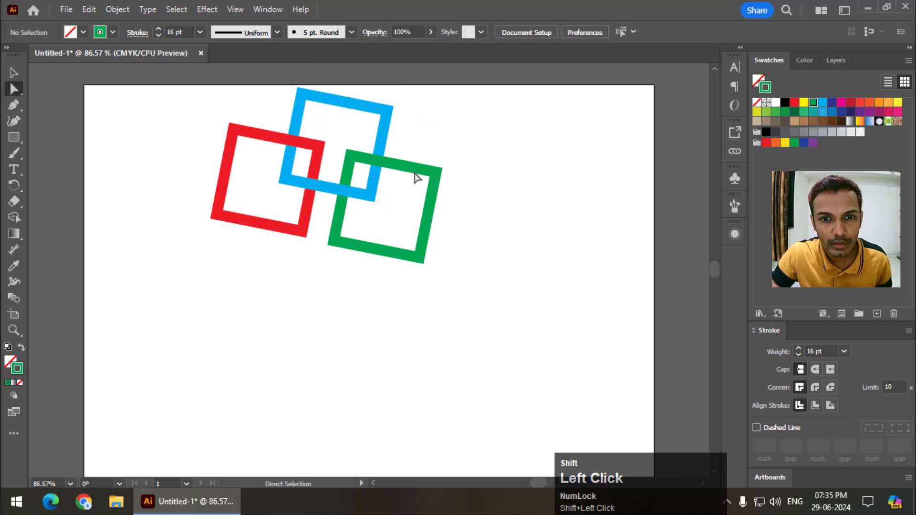
drag(419, 170, 346, 144)
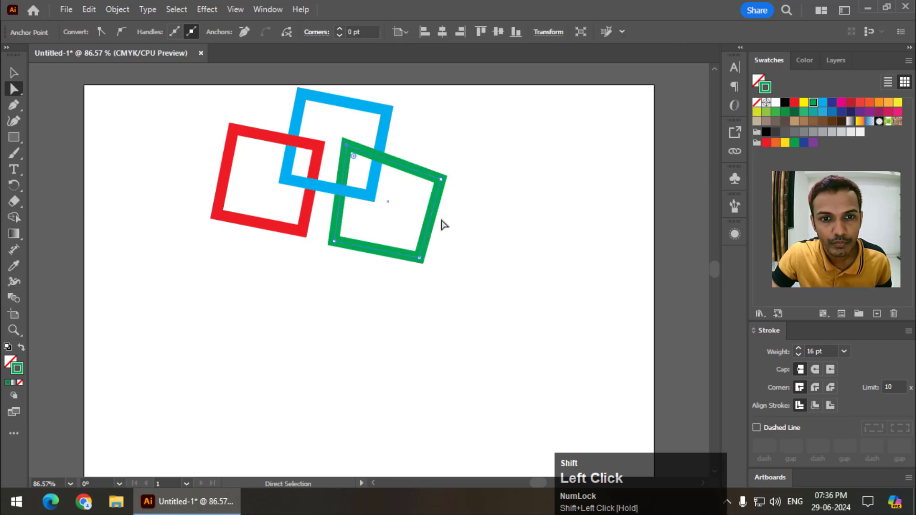
- Try distorting the green square's lower-right corner and the red square's lower-right and upper-left corners
drag(422, 263, 442, 289)
click(301, 224)
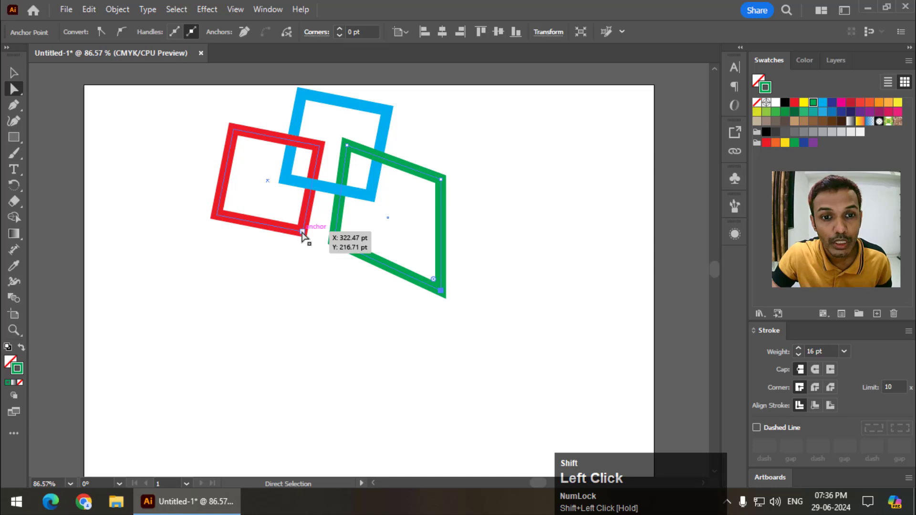
drag(303, 244, 305, 255)
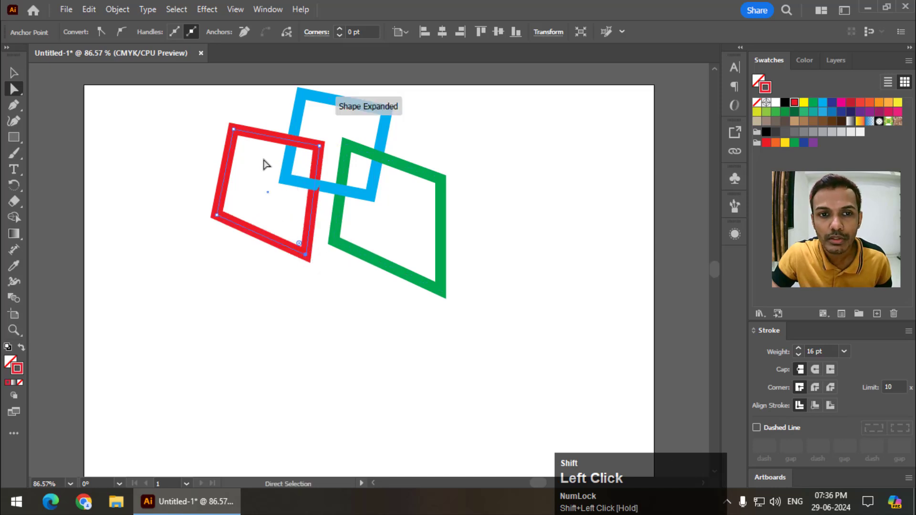
drag(218, 113, 219, 112)
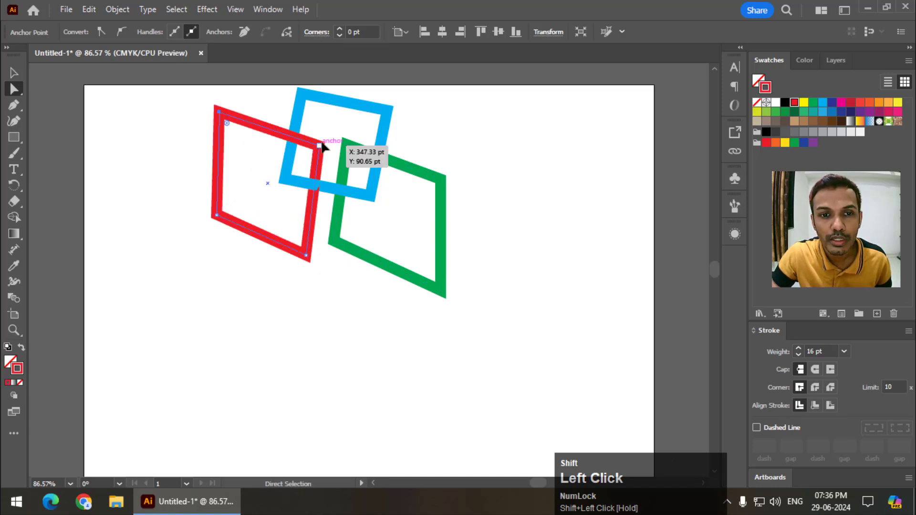
click(319, 143)
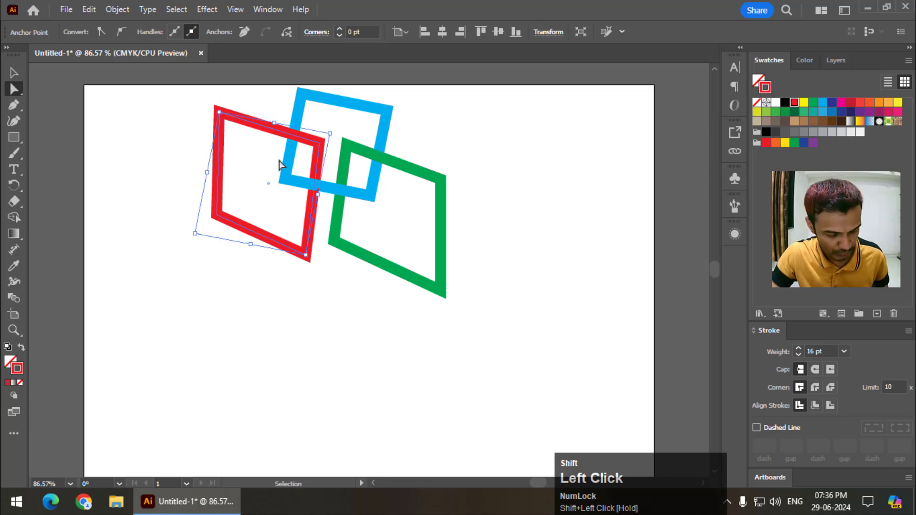
- Undo the individual corner moves on the red and green squares
key(ctrl+z)
key(ctrl+z)
key(ctrl+z)
key(ctrl+z)
key(ctrl+z)
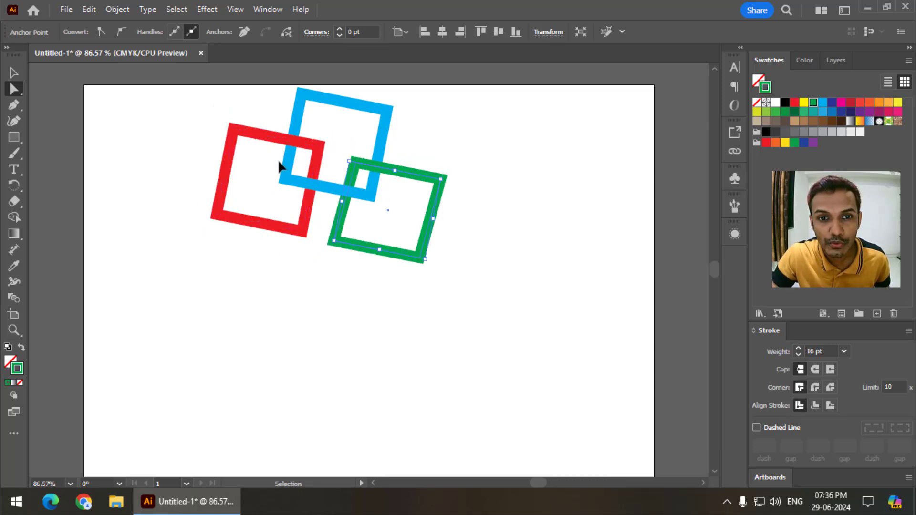
- Add a line of point text reading "Graphics" on the artboard below the interlaced squares
click(14, 74)
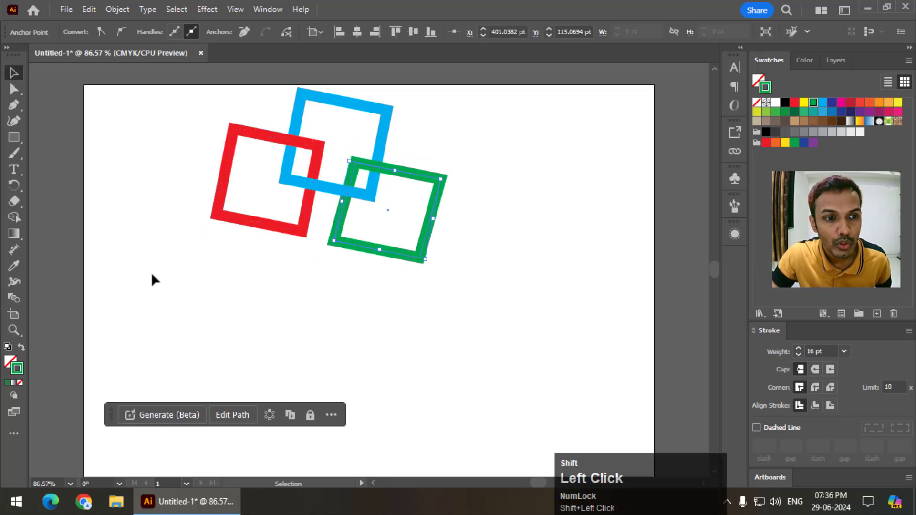
click(14, 169)
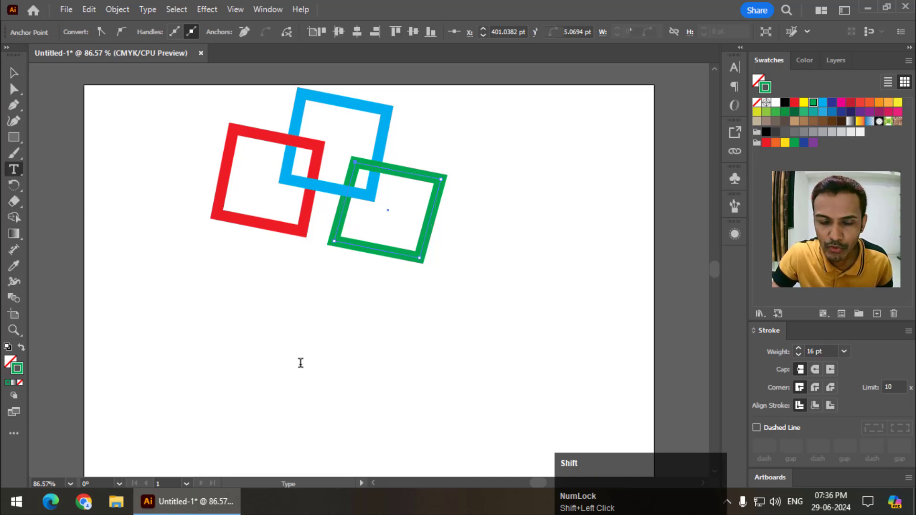
click(306, 369)
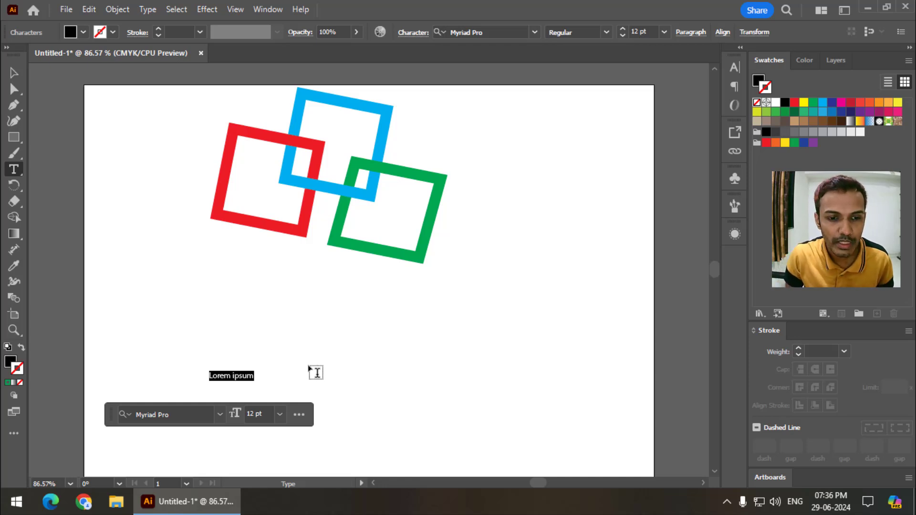
text(Graphics)
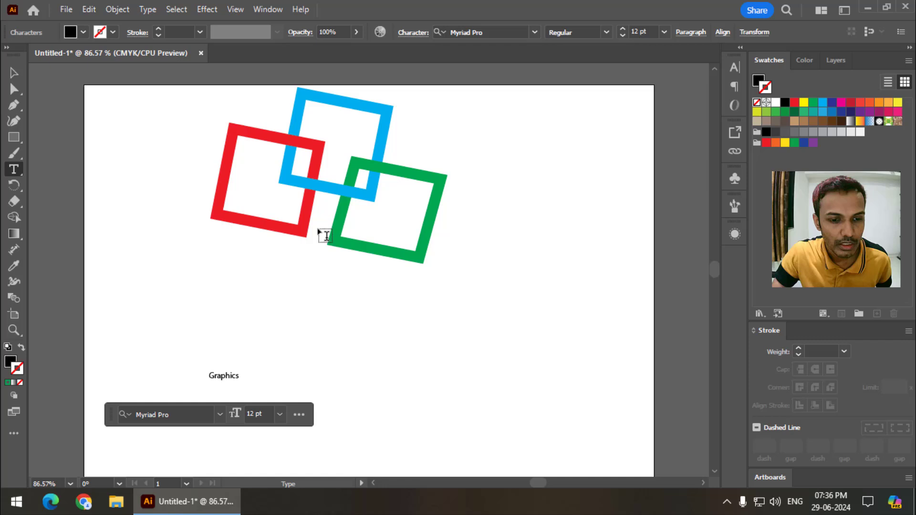
- Set the whole "Graphics" text in Montserrat ExtraBold
key(ctrl+a)
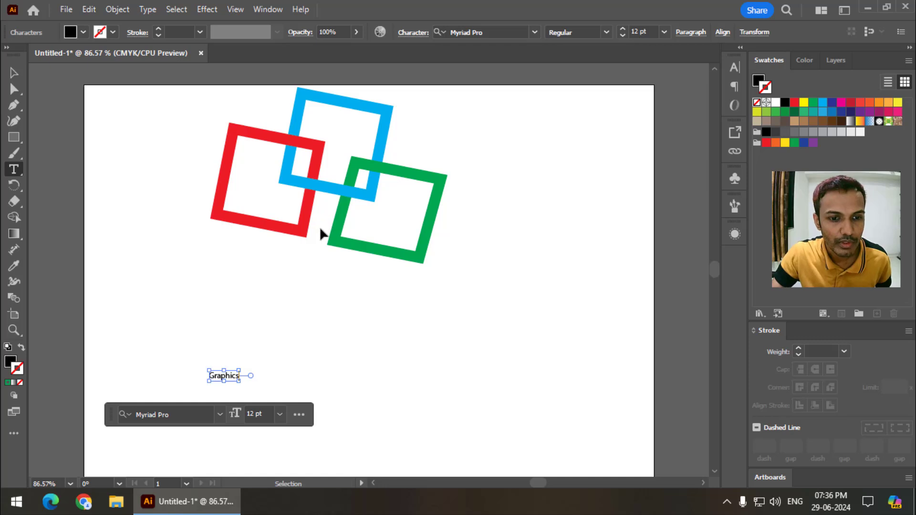
click(530, 32)
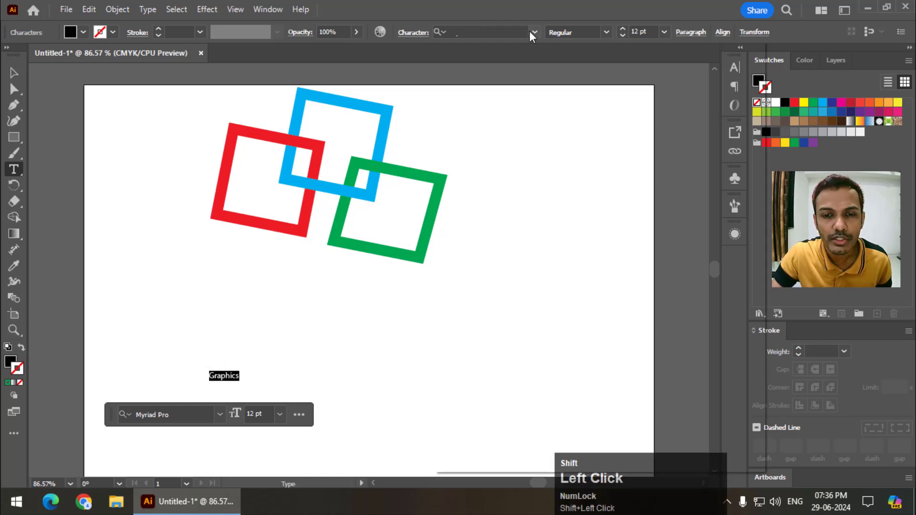
click(487, 30)
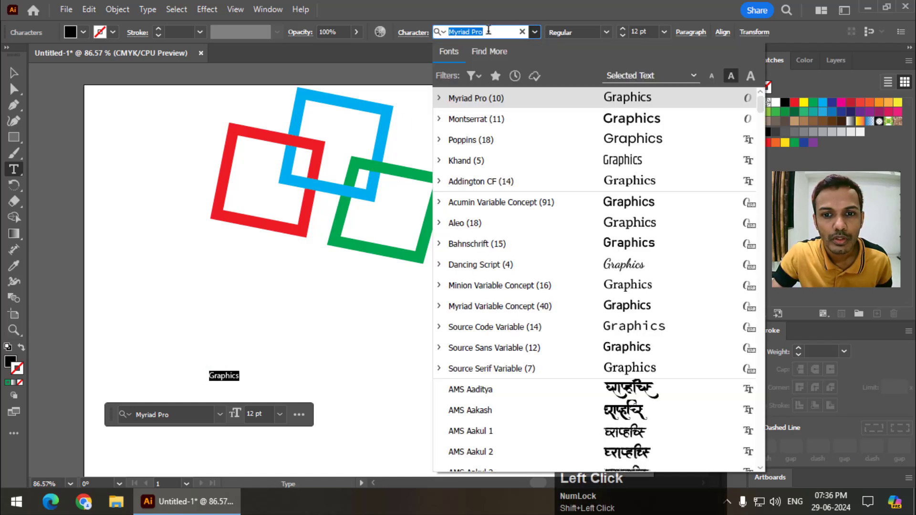
click(440, 119)
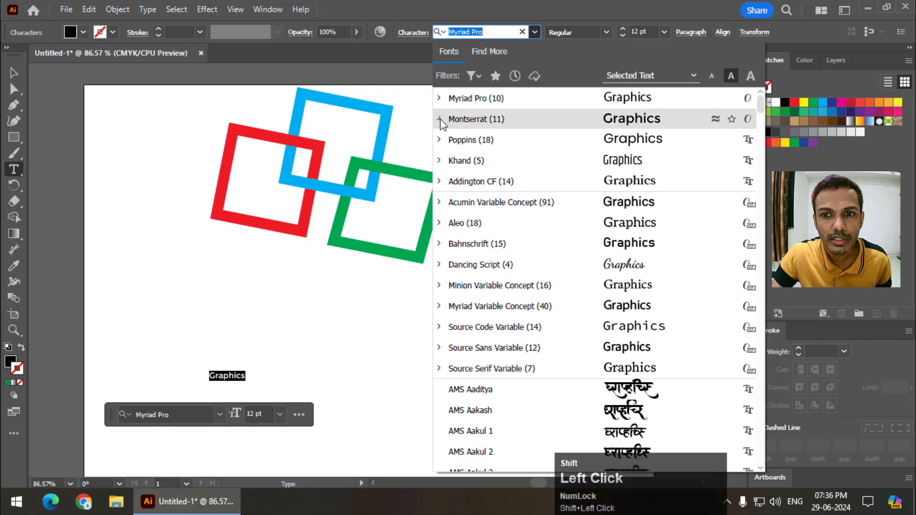
click(634, 325)
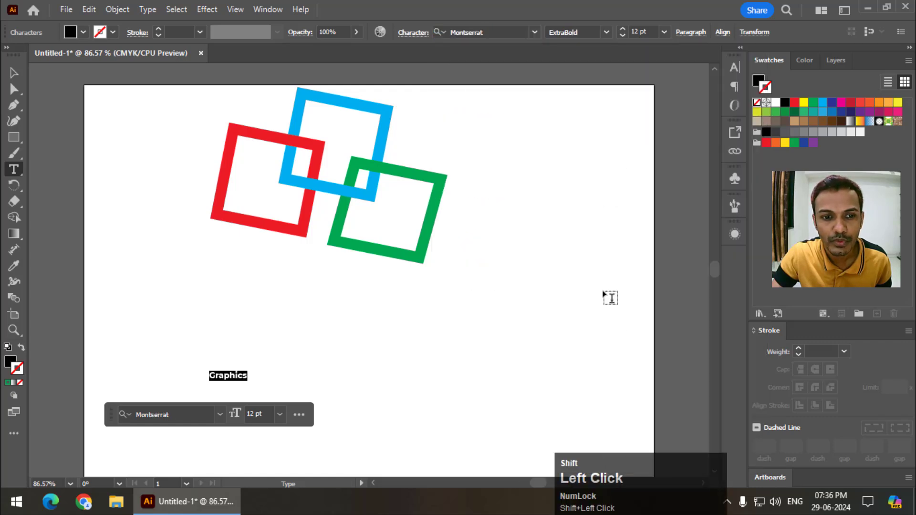
- Enlarge the "Graphics" text to about 124 pt, center it beneath the squares, and deselect it
click(14, 72)
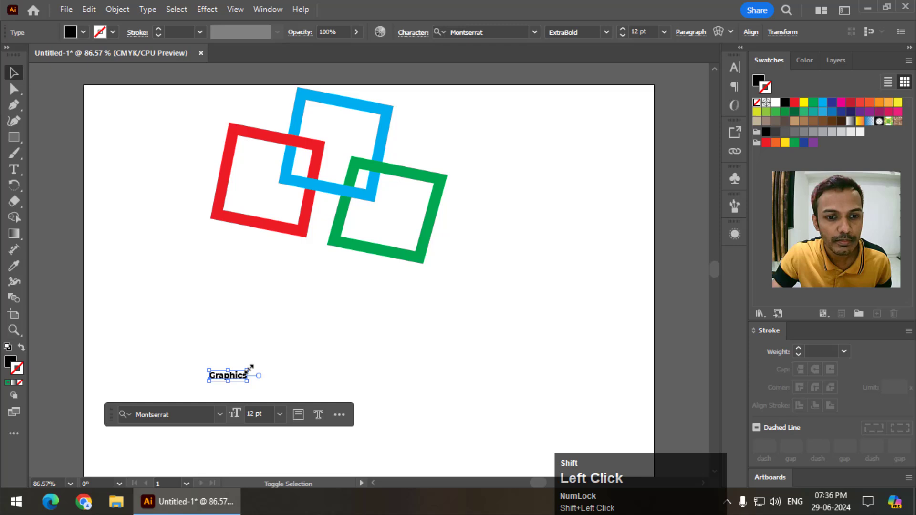
drag(248, 369, 601, 237)
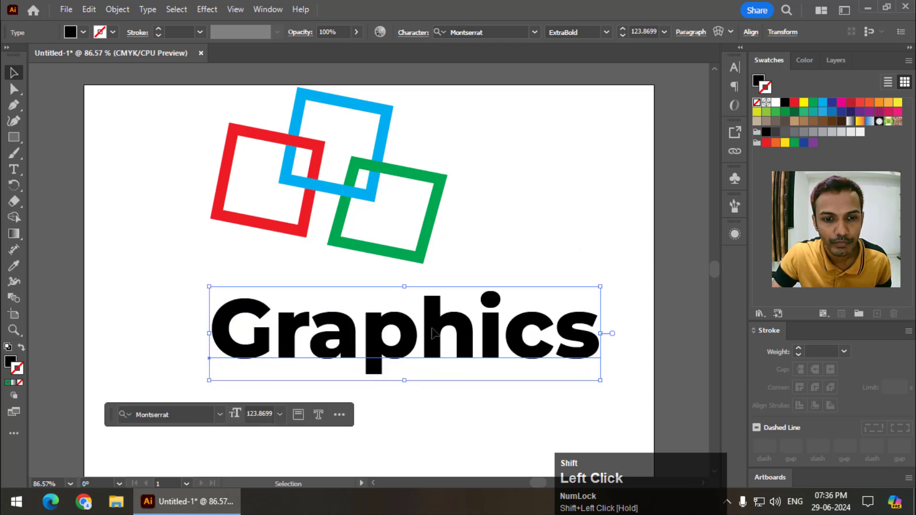
drag(457, 320, 413, 336)
click(546, 232)
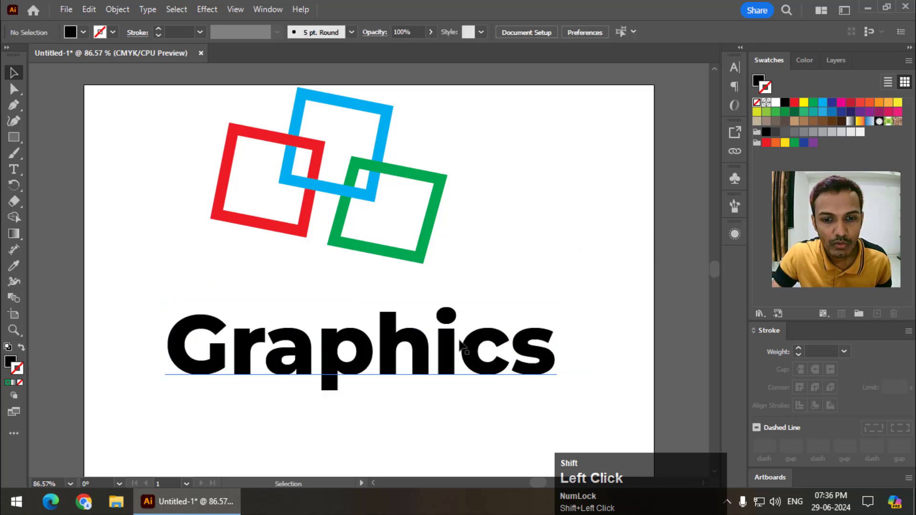
- Take up the Paintbrush and reshape the 5 pt. Round calligraphic brush to a 37° angle and 7% roundness
click(460, 342)
drag(19, 154, 73, 153)
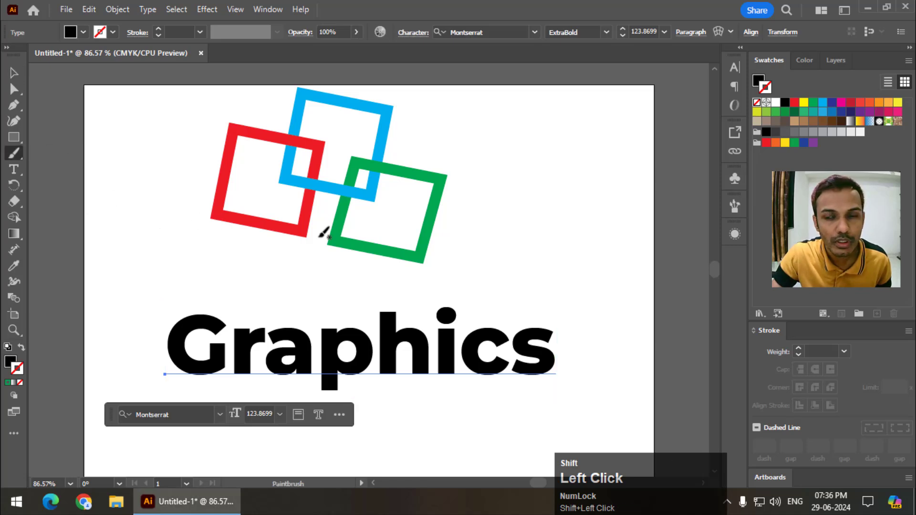
shift+click(21, 349)
key(ctrl+z)
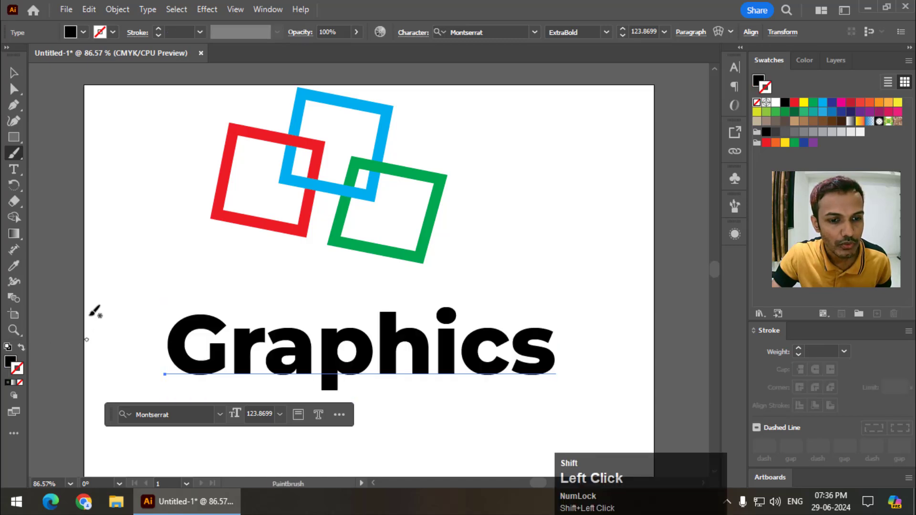
key(v)
click(14, 153)
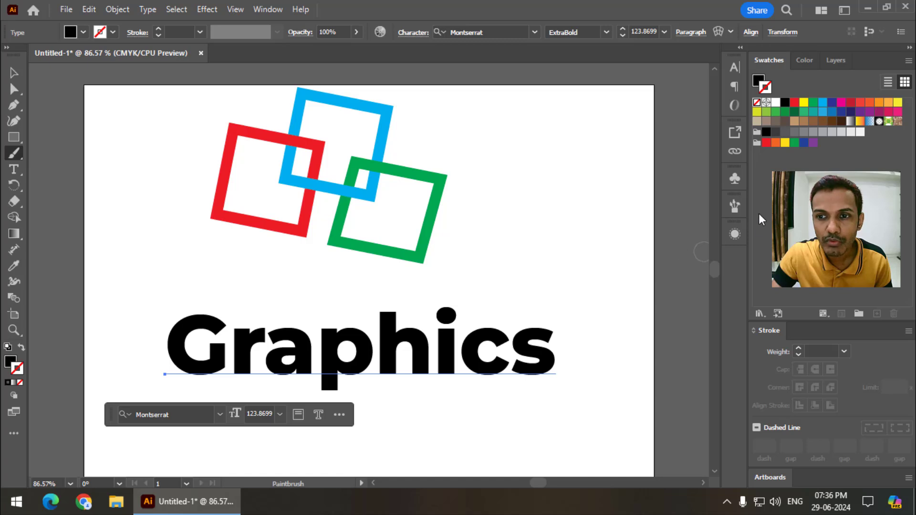
click(736, 206)
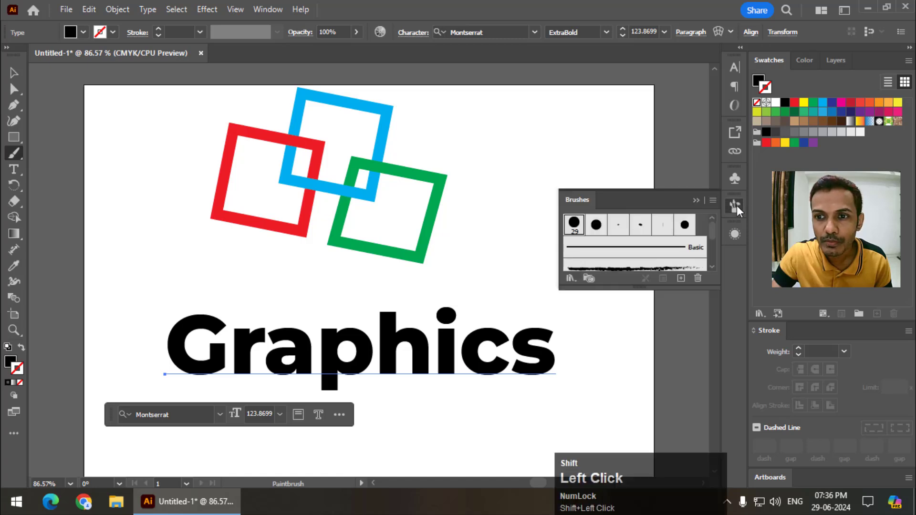
double_click(575, 225)
mouse_move(388, 216)
mouse_down()
mouse_move(388, 228)
mouse_move(406, 219)
mouse_up()
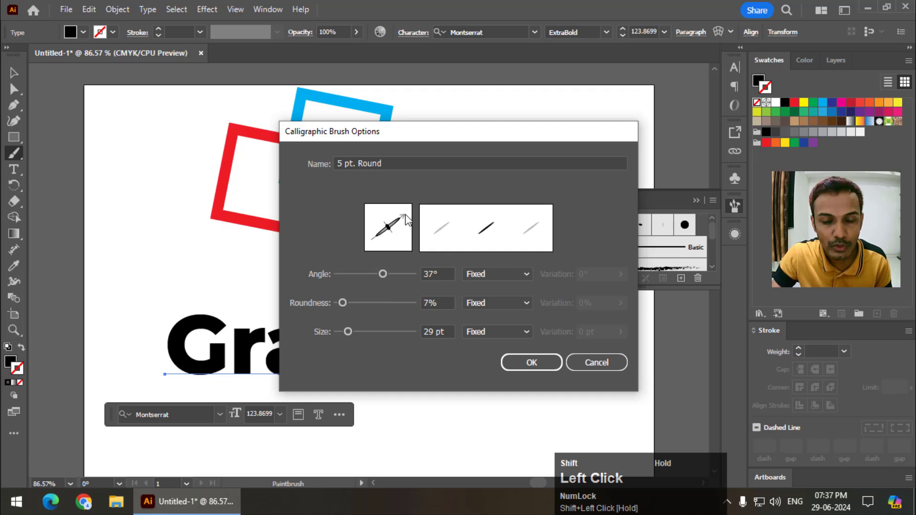
click(532, 364)
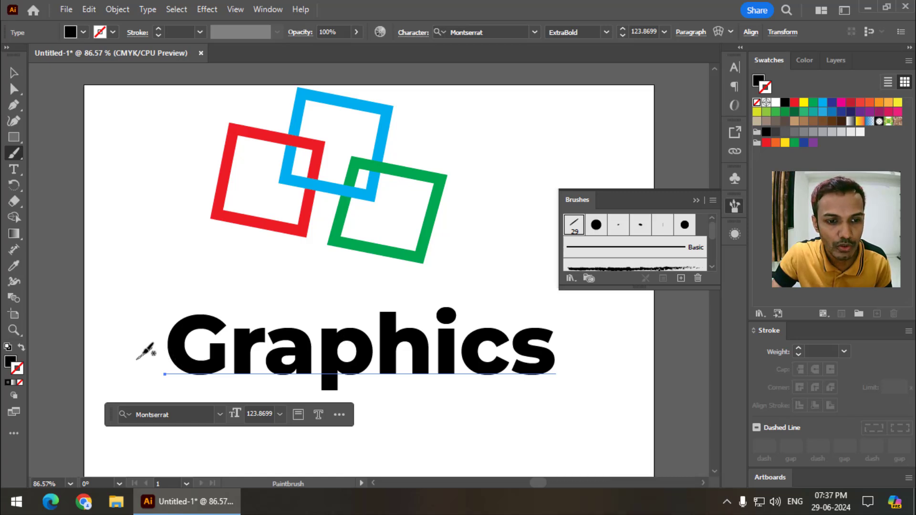
- Paint a wavy brush stroke across the whole "Graphics" text, extending past both ends, and color the stroke dark red
mouse_move(120, 355)
mouse_down()
mouse_move(138, 339)
mouse_move(188, 330)
mouse_move(397, 369)
mouse_move(493, 354)
mouse_move(585, 316)
mouse_up()
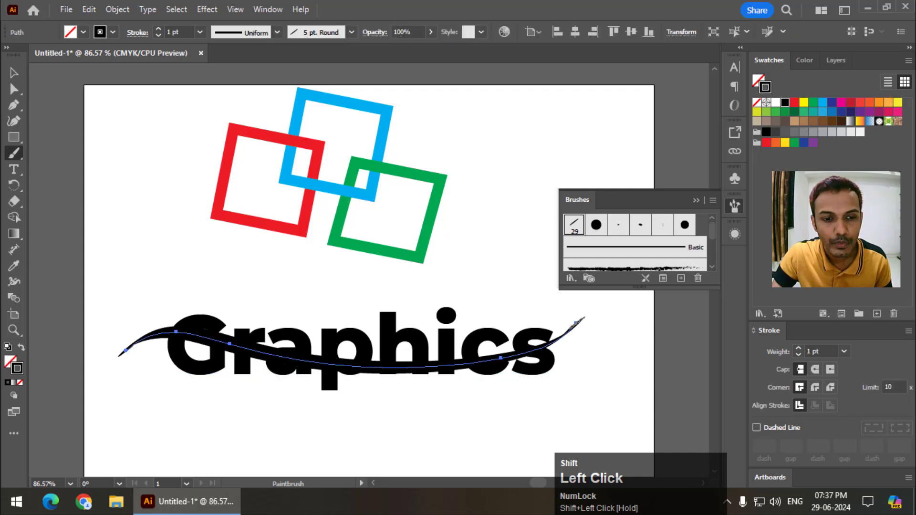
click(14, 73)
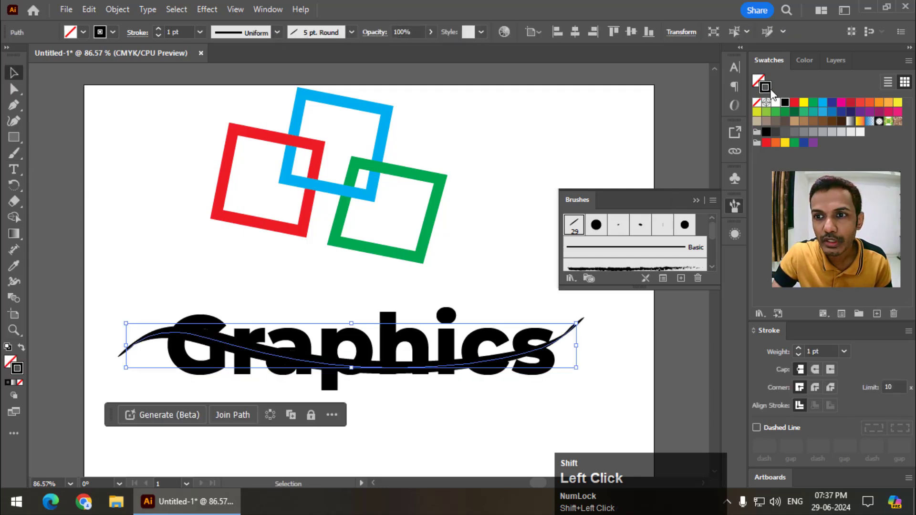
click(851, 102)
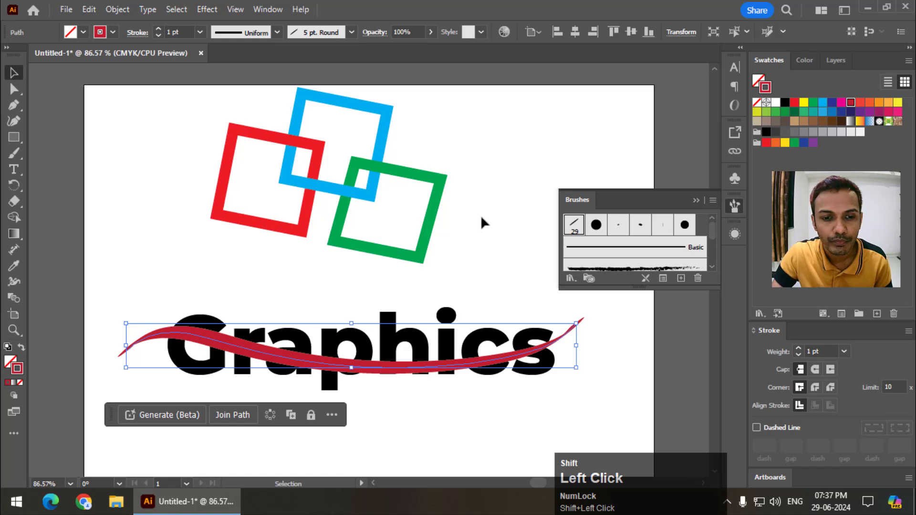
- Fill the "Graphics" text with light orange and leave it without a stroke
scroll(470, 245, down, 2)
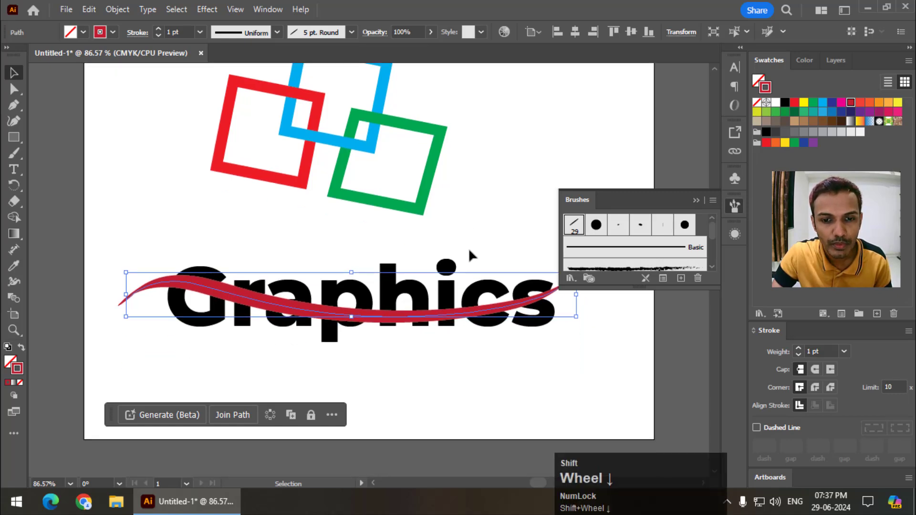
click(451, 342)
click(450, 290)
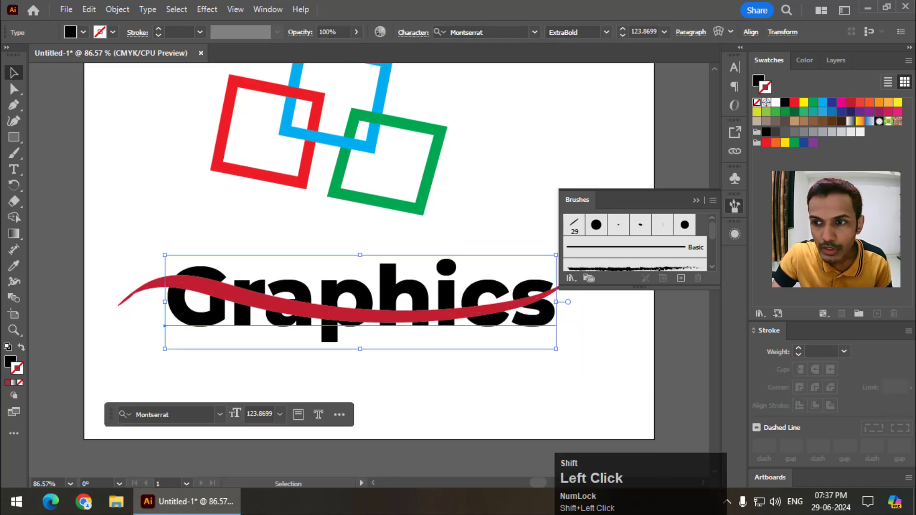
click(887, 103)
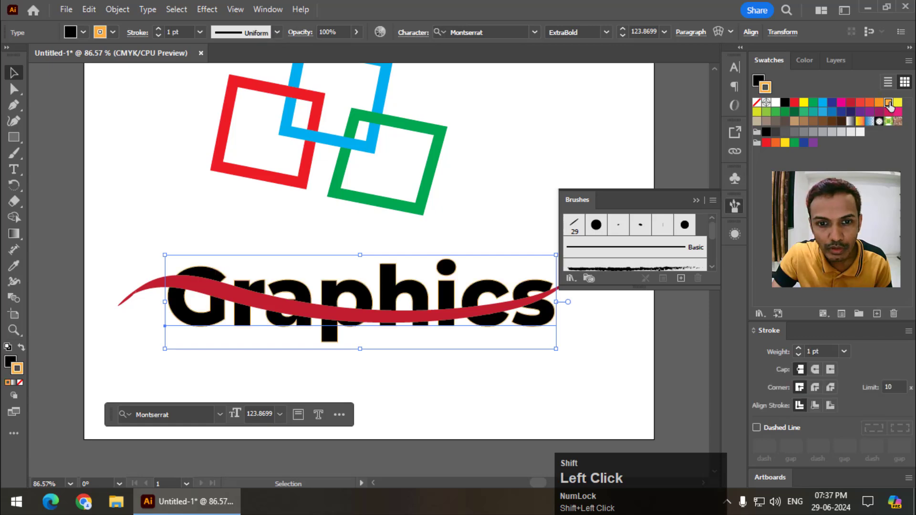
click(757, 103)
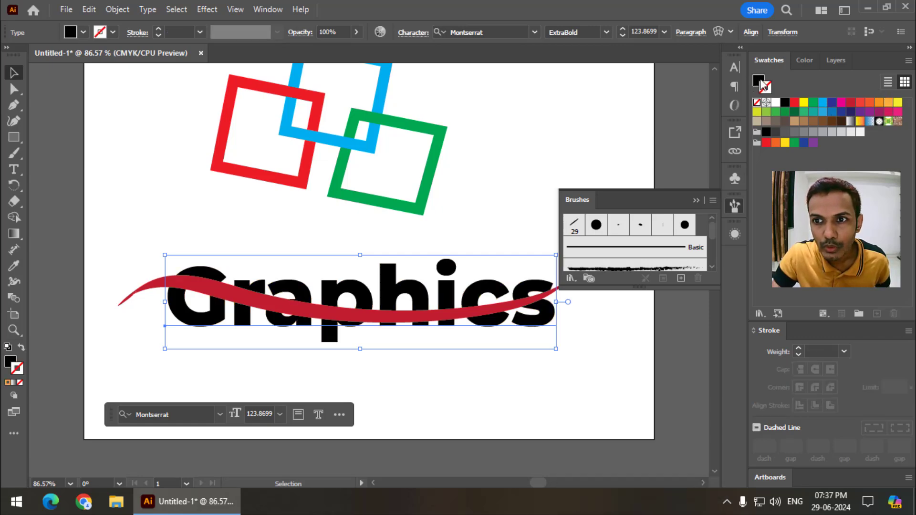
click(758, 81)
click(888, 103)
- Recolor the wavy brush stroke dark blue, deselect it, and collapse the brush list
click(470, 317)
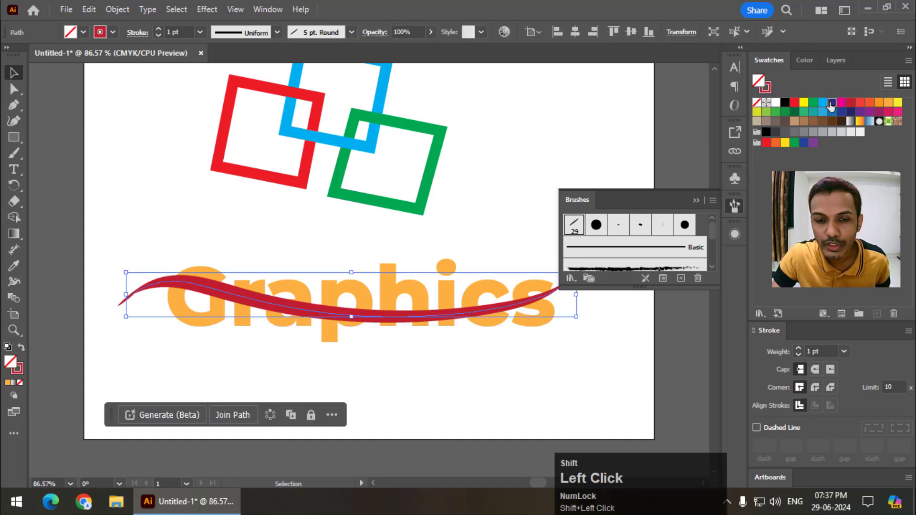
click(832, 103)
key(ctrl+z)
click(768, 88)
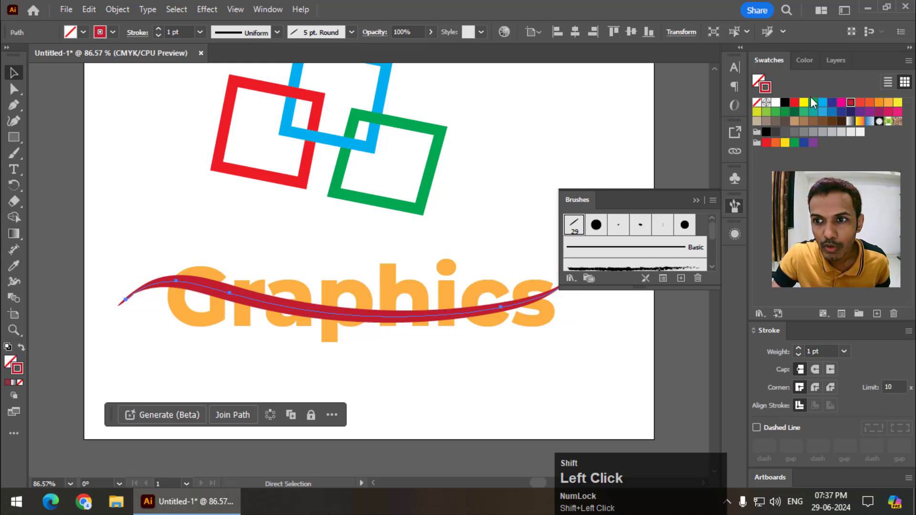
click(832, 103)
click(686, 187)
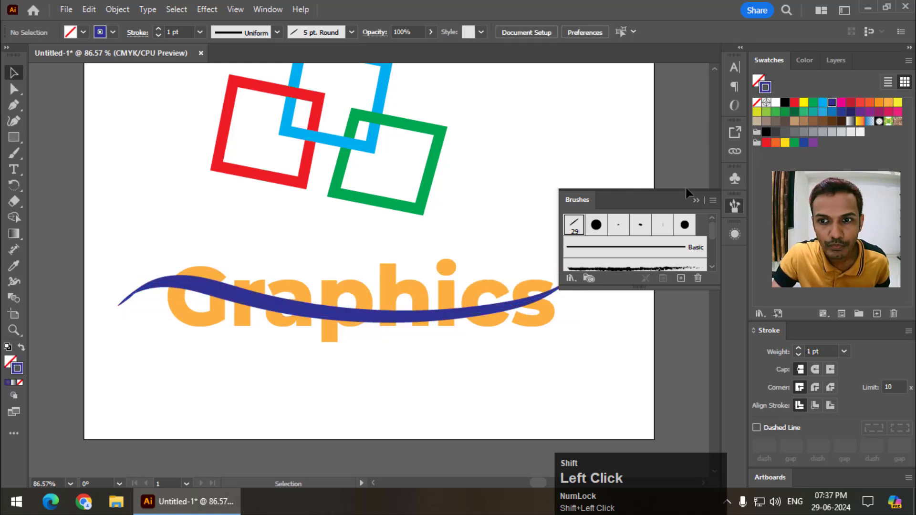
click(735, 205)
- Select the "Graphics" text together with the wavy stroke and make an Intertwine object from them
key(a)
key(ctrl+1)
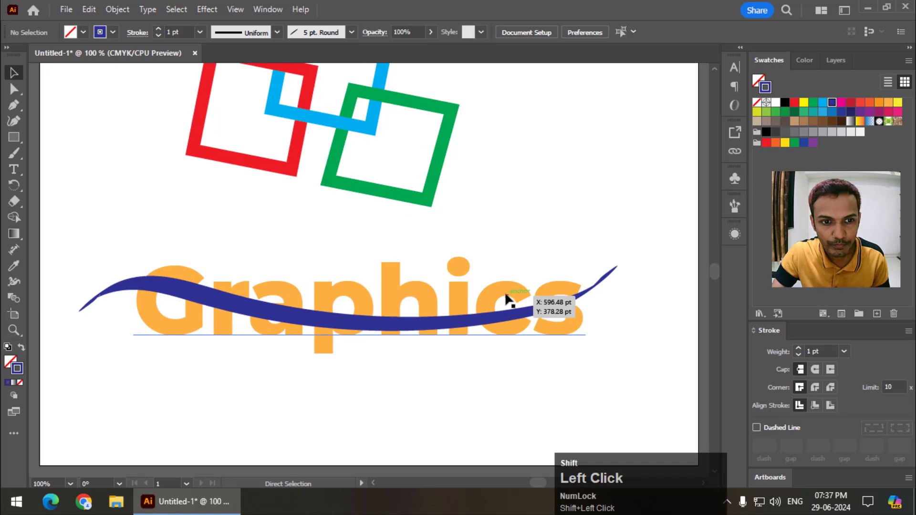
key(ctrl+plus)
drag(206, 361, 334, 298)
key(ctrl+1)
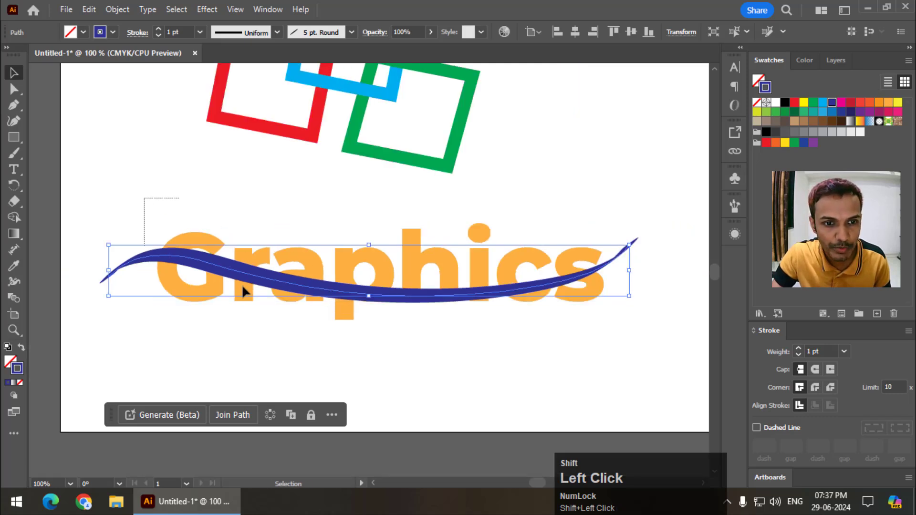
drag(242, 284, 241, 293)
click(117, 9)
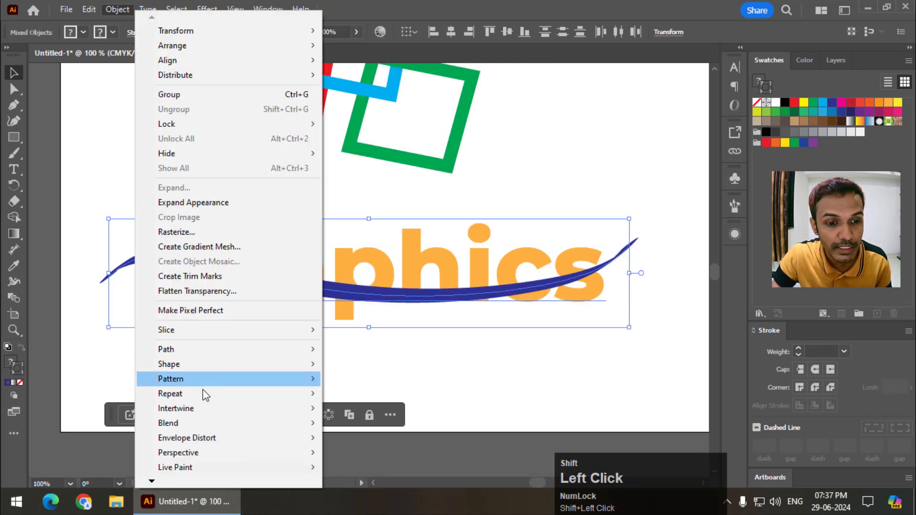
mouse_move(205, 407)
click(337, 411)
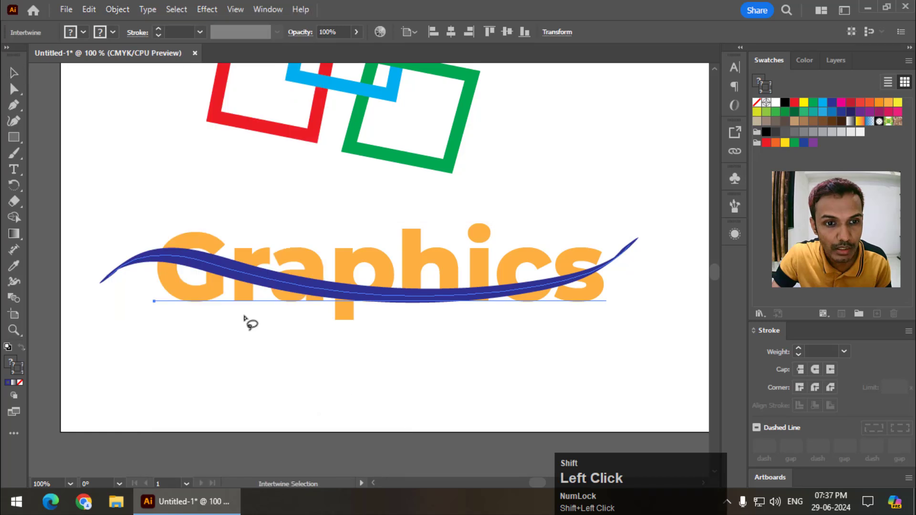
- Lasso the overlaps at the G's outer curve, the p, the i and the s to bring those parts in front of the stroke
mouse_move(162, 240)
mouse_down()
mouse_move(155, 271)
mouse_move(180, 282)
mouse_move(227, 278)
mouse_move(232, 252)
mouse_move(215, 235)
mouse_move(176, 228)
mouse_move(161, 240)
mouse_up()
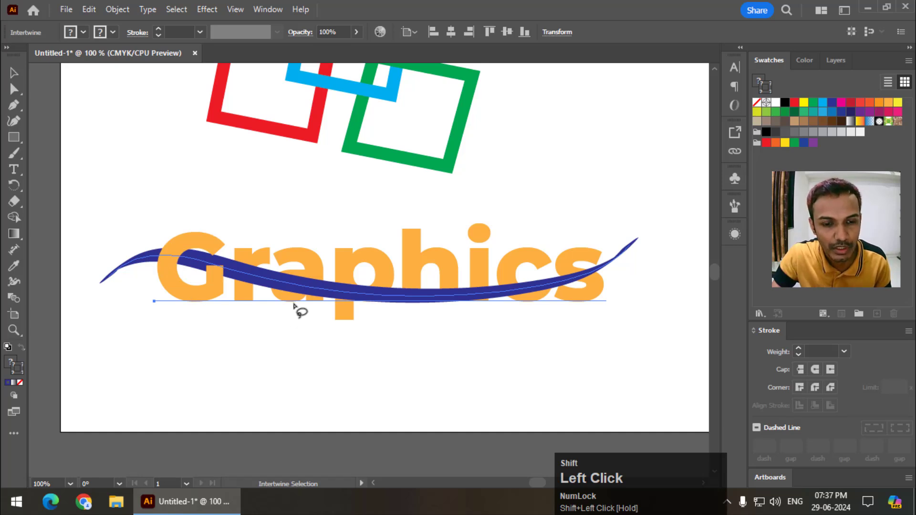
mouse_move(336, 271)
mouse_down()
mouse_move(336, 304)
mouse_move(364, 306)
mouse_move(358, 275)
mouse_move(336, 271)
mouse_up()
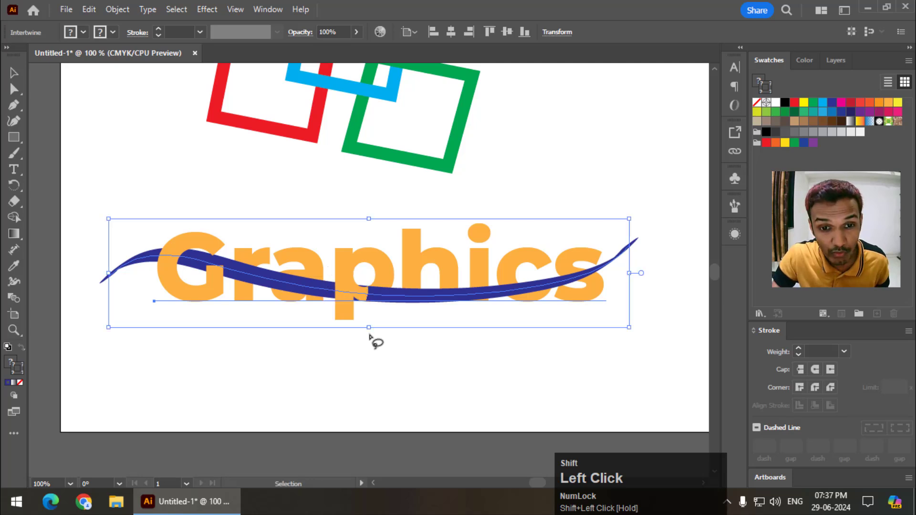
key(ctrl+z)
mouse_move(333, 277)
mouse_down()
mouse_move(360, 311)
mouse_move(394, 297)
mouse_move(398, 288)
mouse_move(383, 275)
mouse_move(336, 282)
mouse_up()
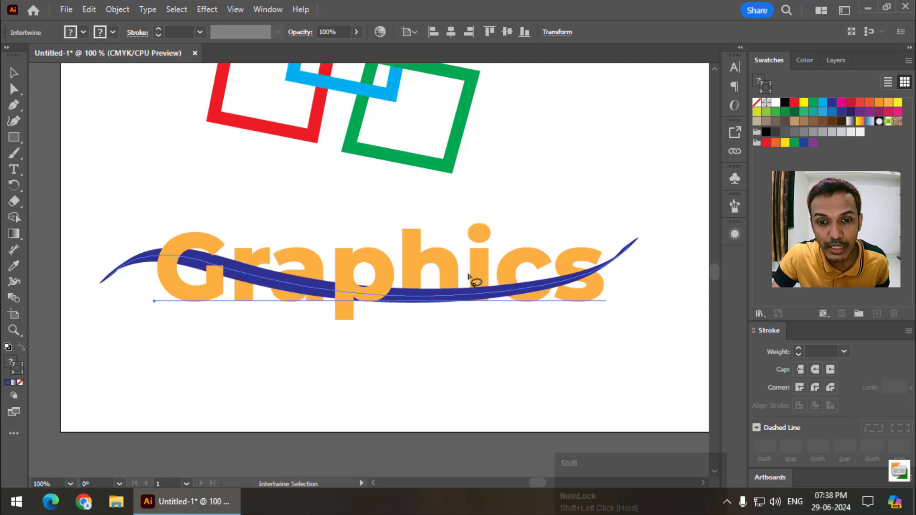
mouse_move(467, 275)
mouse_down()
mouse_move(463, 299)
mouse_move(486, 311)
mouse_move(500, 289)
mouse_move(464, 273)
mouse_up()
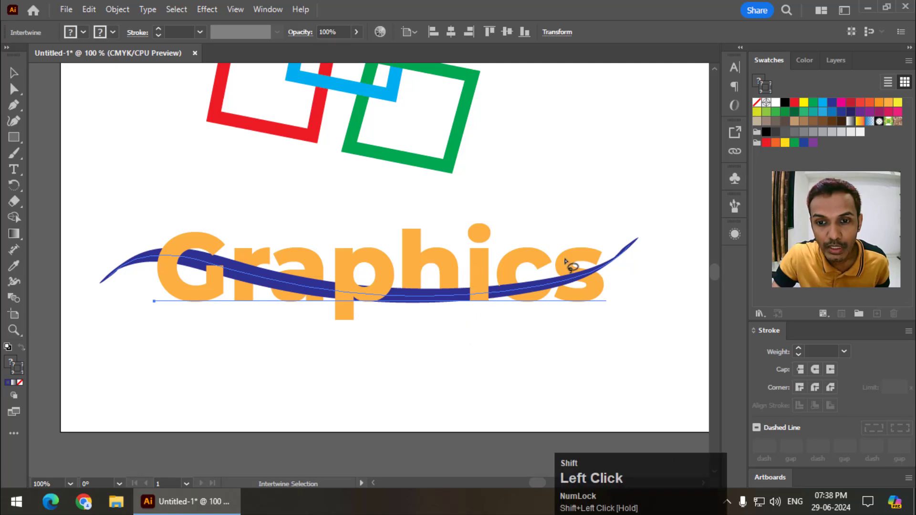
mouse_move(563, 260)
mouse_down()
mouse_move(559, 287)
mouse_move(594, 287)
mouse_move(600, 278)
mouse_move(562, 265)
mouse_up()
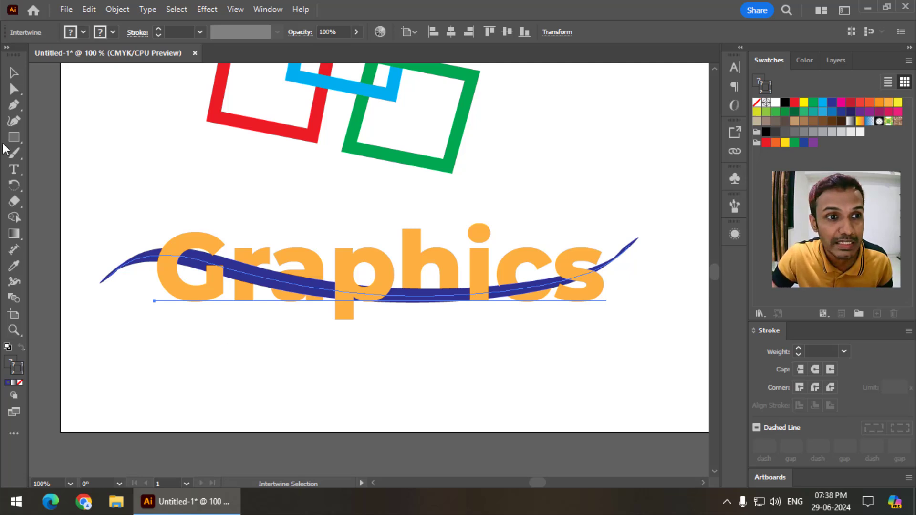
- Directly select the wavy stroke inside the Intertwine object, nudge its anchor beside the G, and extend its starting end outward
shift+click(14, 90)
click(217, 321)
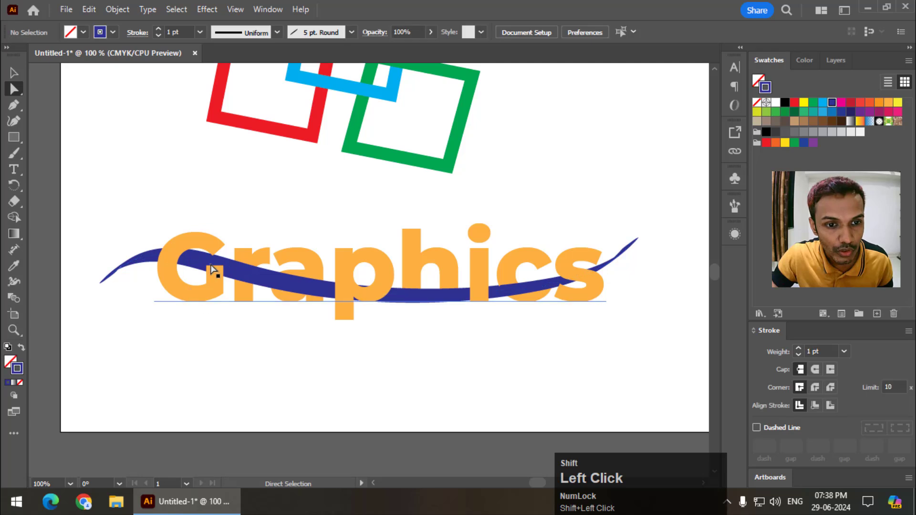
click(228, 279)
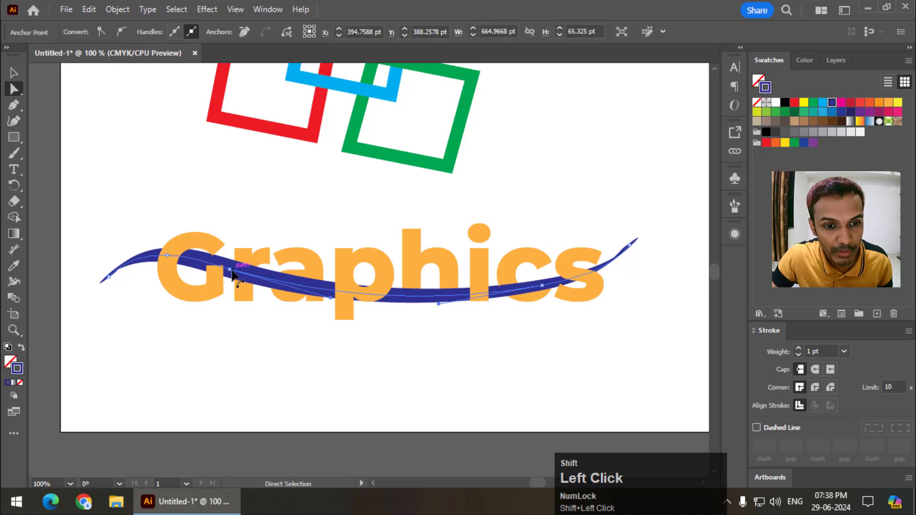
drag(231, 270, 227, 268)
drag(108, 277, 91, 285)
- Try moving the wavy stroke's anchors beside the G and near the c and s, and undo those moves
mouse_move(229, 268)
mouse_down()
mouse_move(225, 256)
mouse_move(222, 265)
mouse_up()
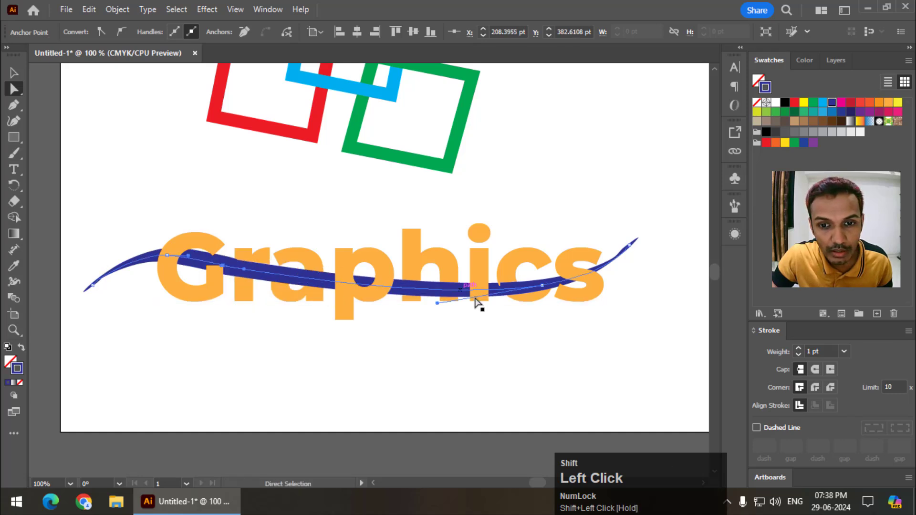
drag(543, 285, 540, 276)
drag(629, 245, 668, 235)
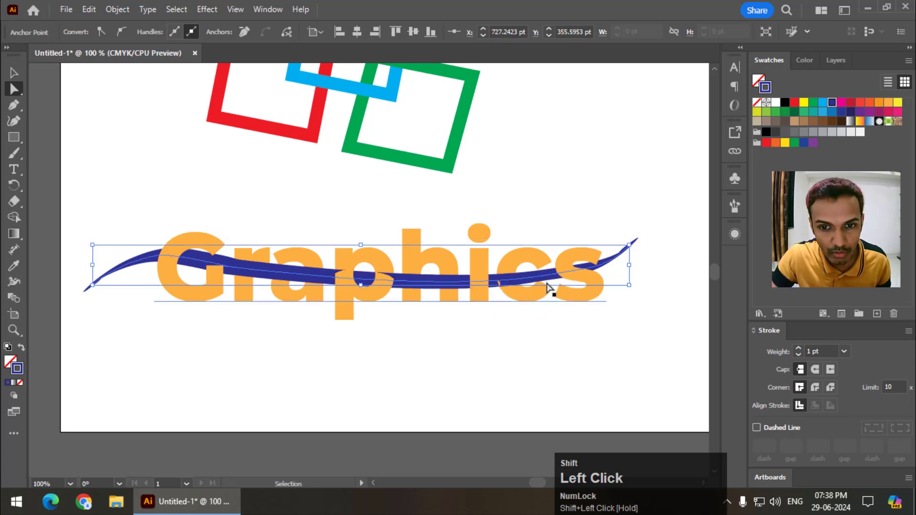
drag(547, 288, 509, 298)
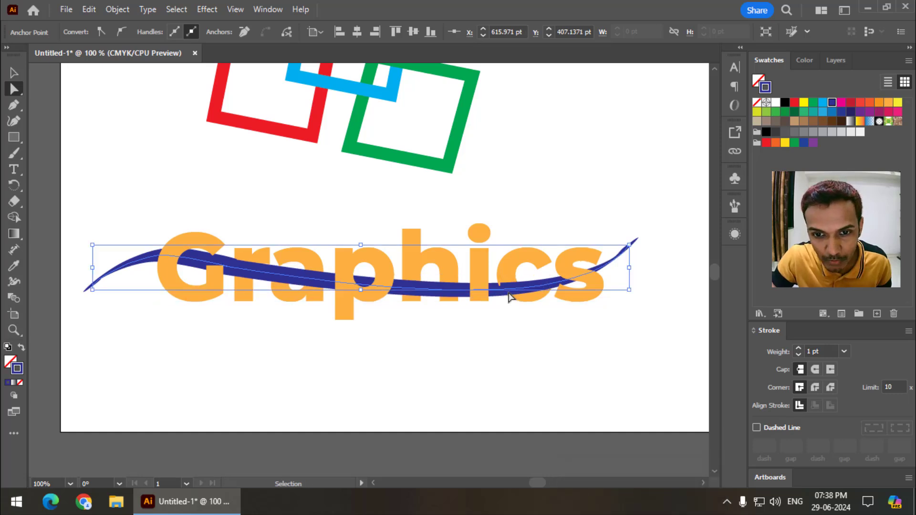
key(ctrl+z)
key(ctrl+z)
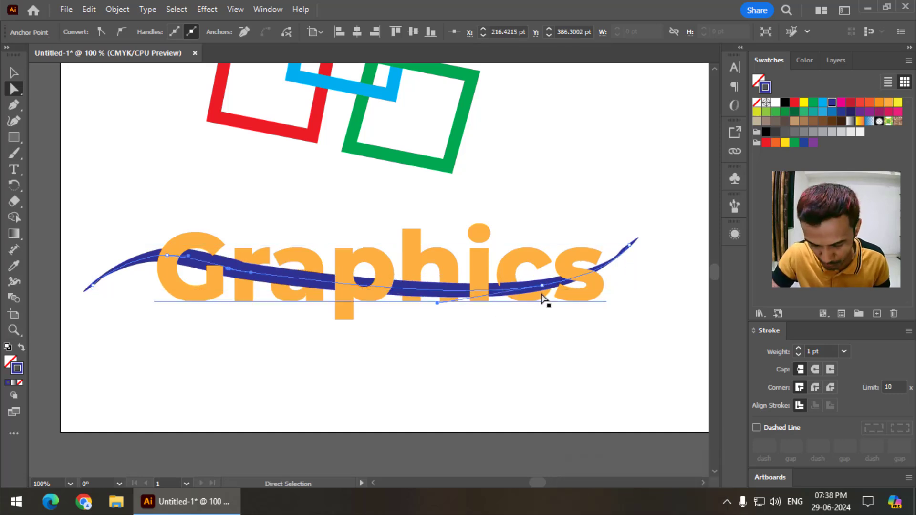
- Shift the "Graphics" text left along the wavy stroke so that the p sits over the stroke's crest
key(ctrl+plus)
key(ctrl+plus)
drag(554, 335, 215, 325)
key(space)
drag(427, 366, 333, 355)
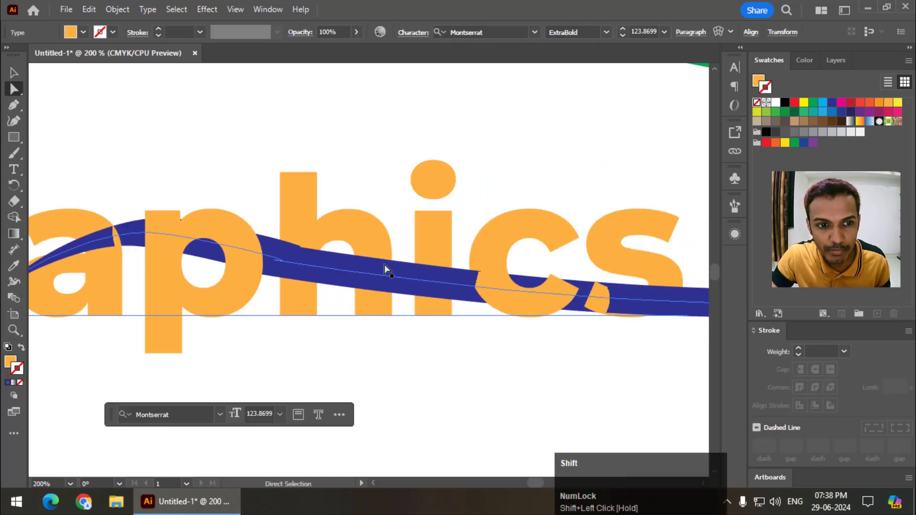
shift+click(357, 264)
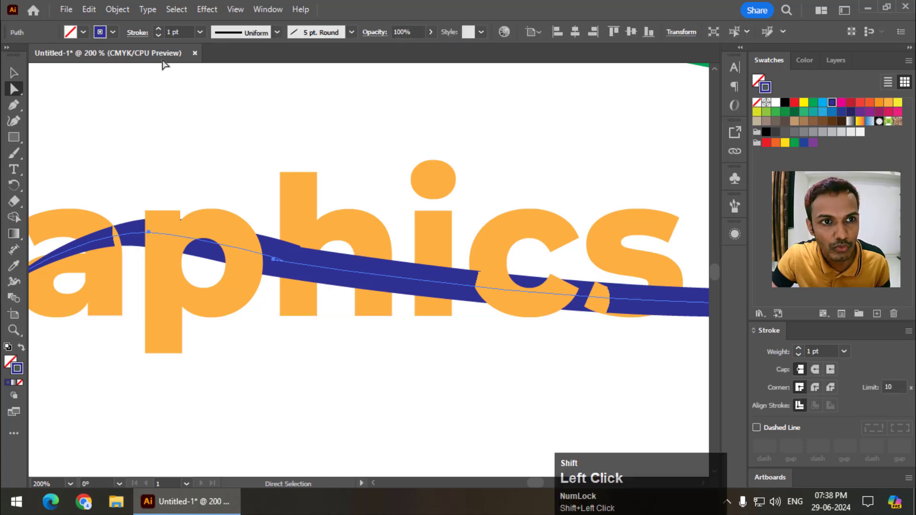
click(116, 8)
mouse_move(215, 406)
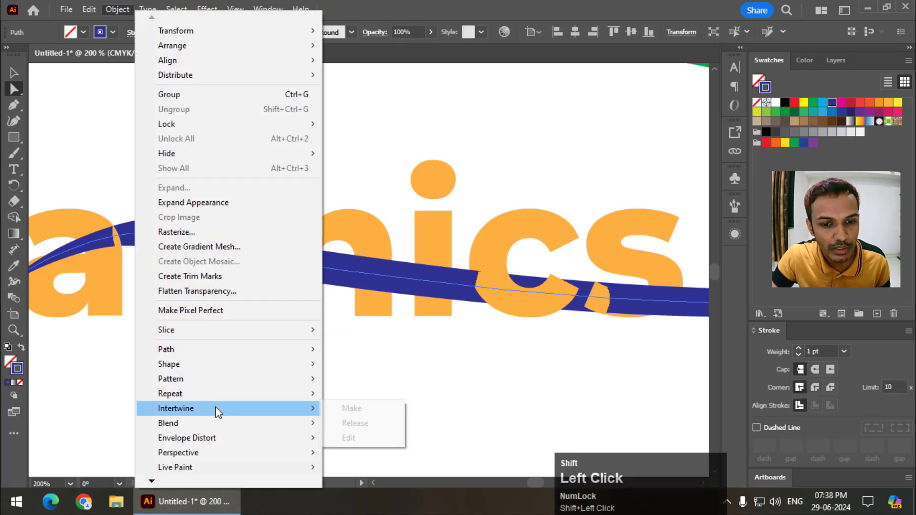
click(461, 363)
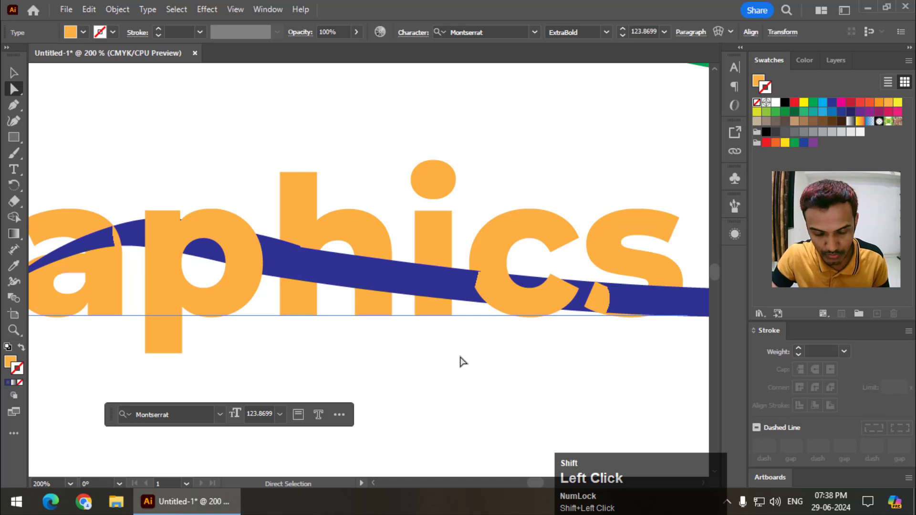
- Try to make an Intertwine object from the directly selected "Graphics" text and wavy stroke, and clear the selection
key(ctrl+minus)
key(ctrl+minus)
drag(94, 191, 628, 360)
click(116, 9)
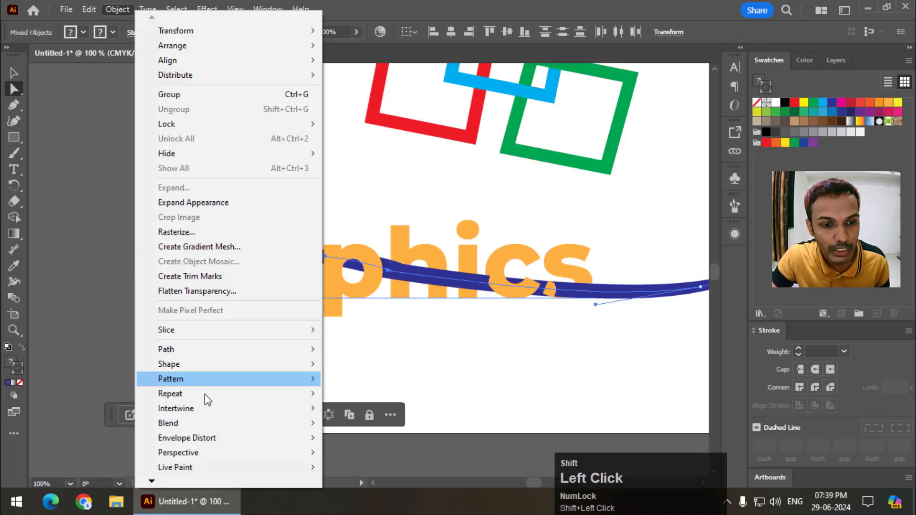
click(348, 408)
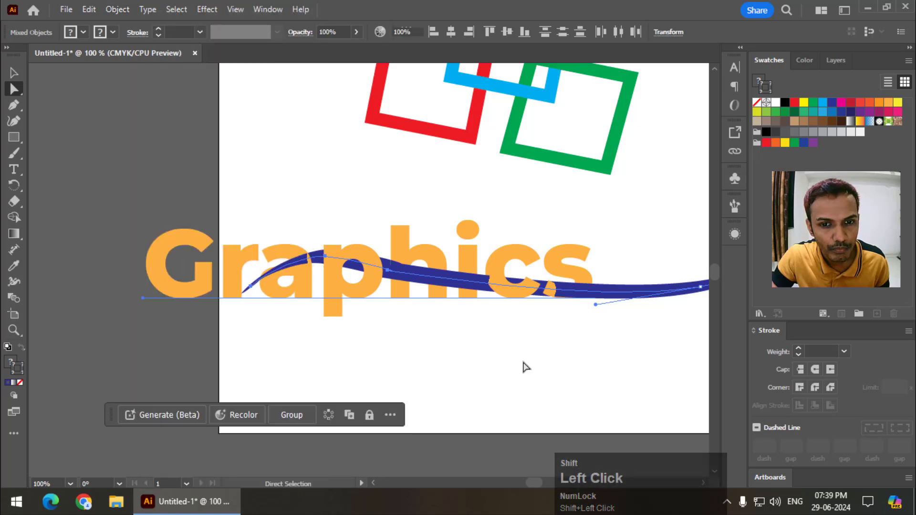
click(524, 367)
scroll(378, 262, down, 2)
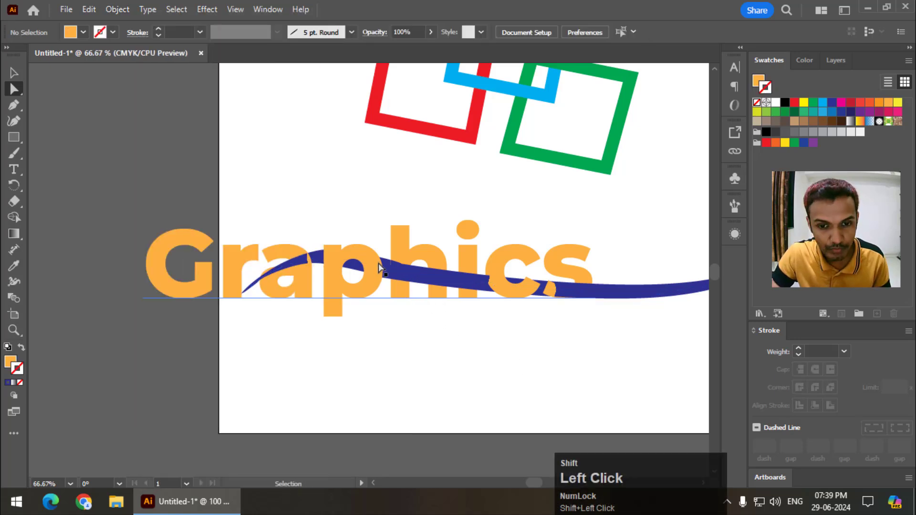
- Undo the text shift, the stroke anchor edits and the earlier interlacing beyond the G
key(ctrl+z)
key(ctrl+z)
key(ctrl+z)
key(ctrl+z)
key(ctrl+z)
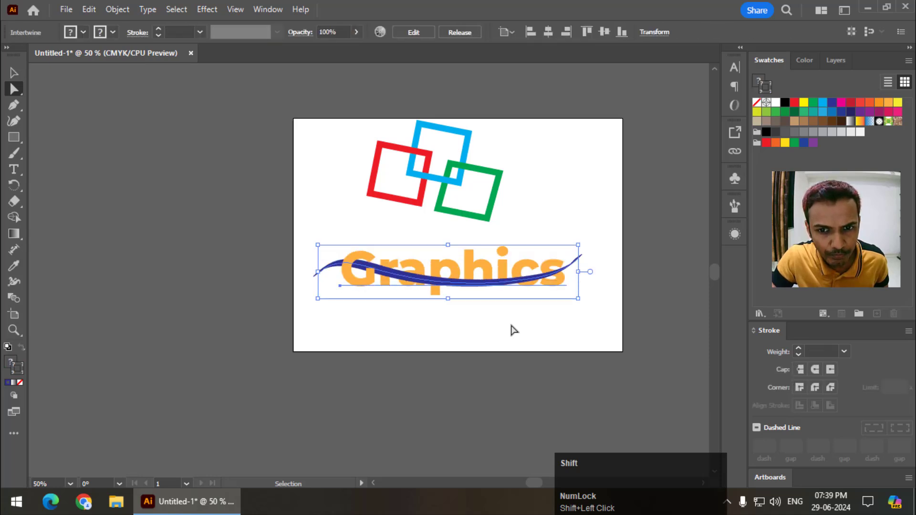
- Edit the Intertwine object and lasso the overlaps at the p and c to bring those letters in front of the wavy stroke
key(a)
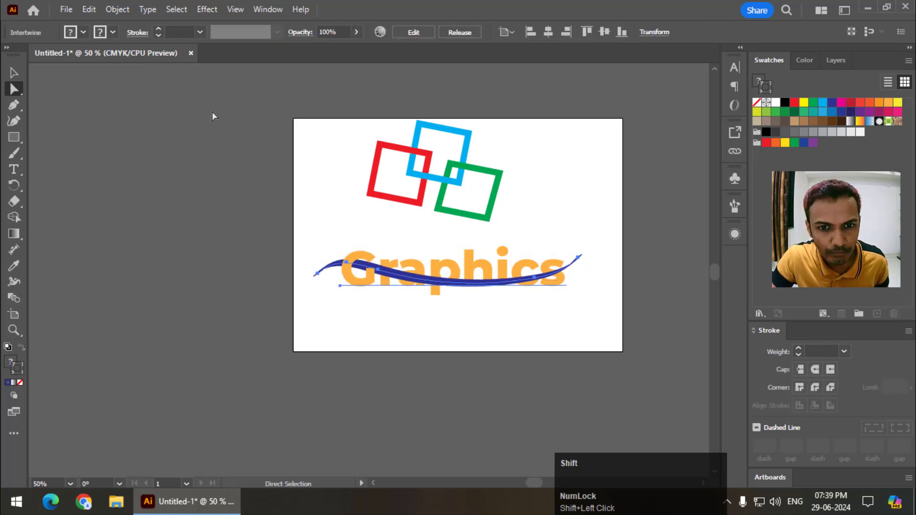
click(118, 9)
mouse_move(240, 414)
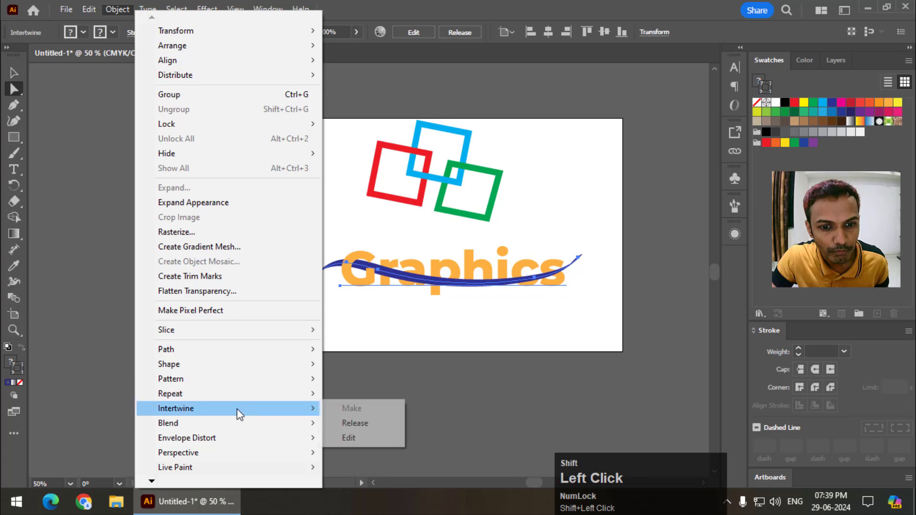
click(353, 439)
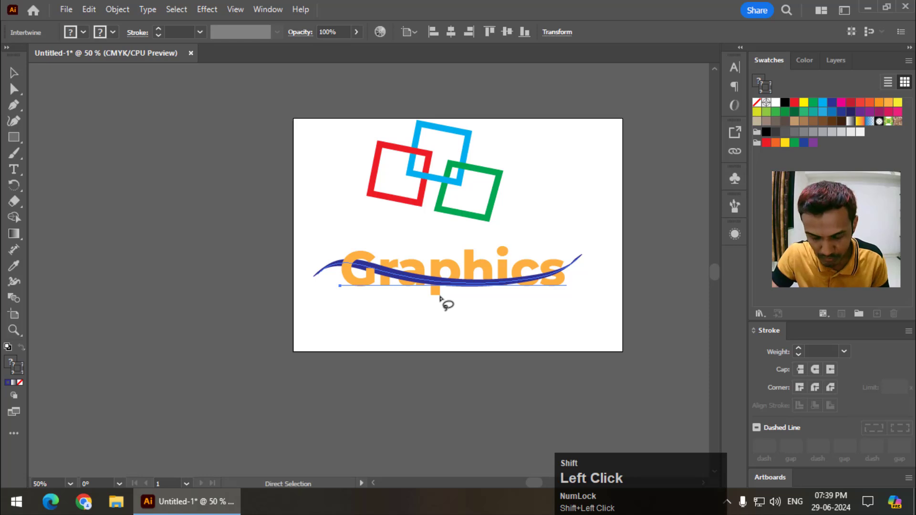
scroll(447, 304, up, 3)
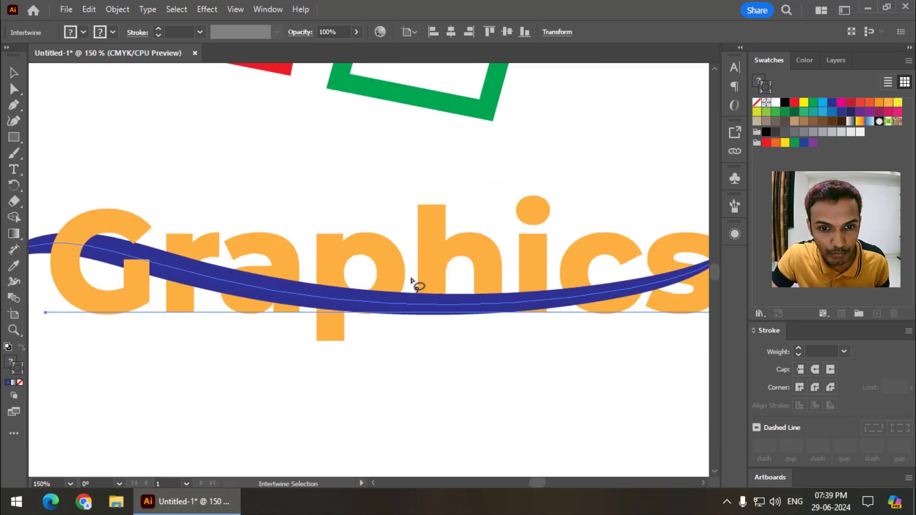
shift+click(306, 285)
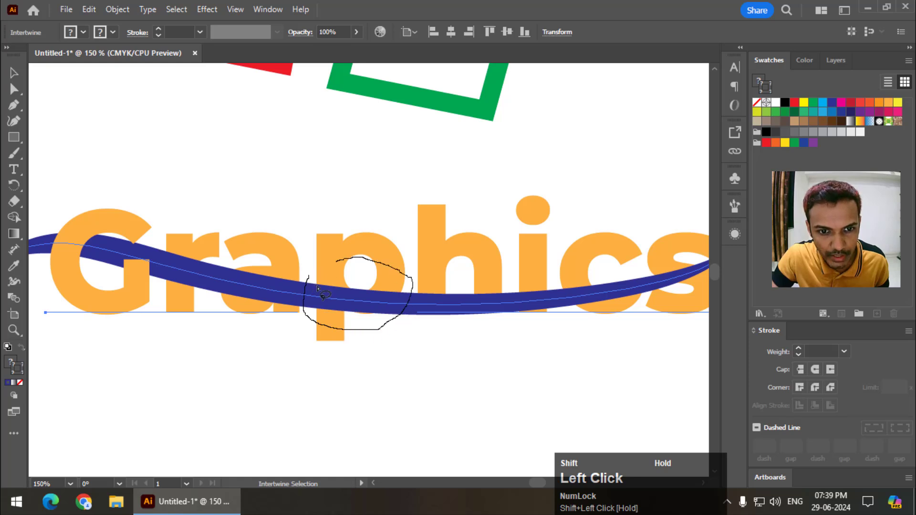
drag(454, 357, 350, 360)
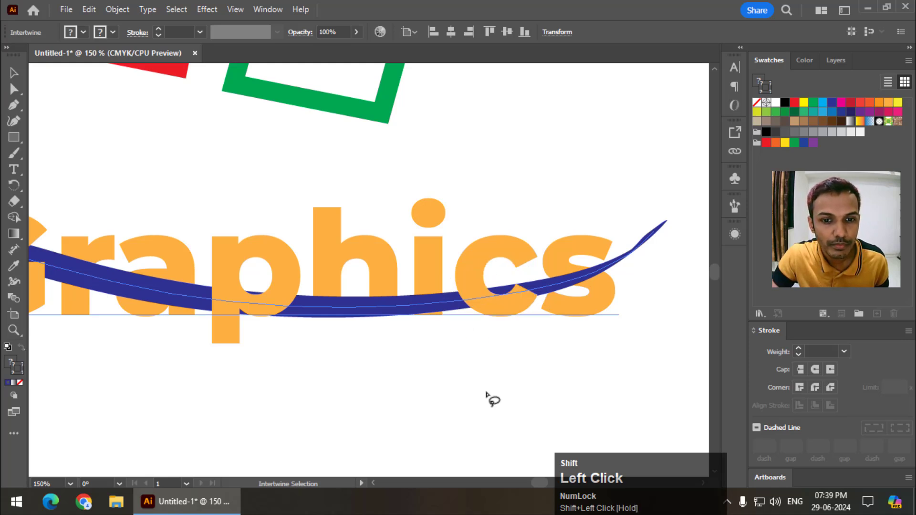
key(ctrl+minus)
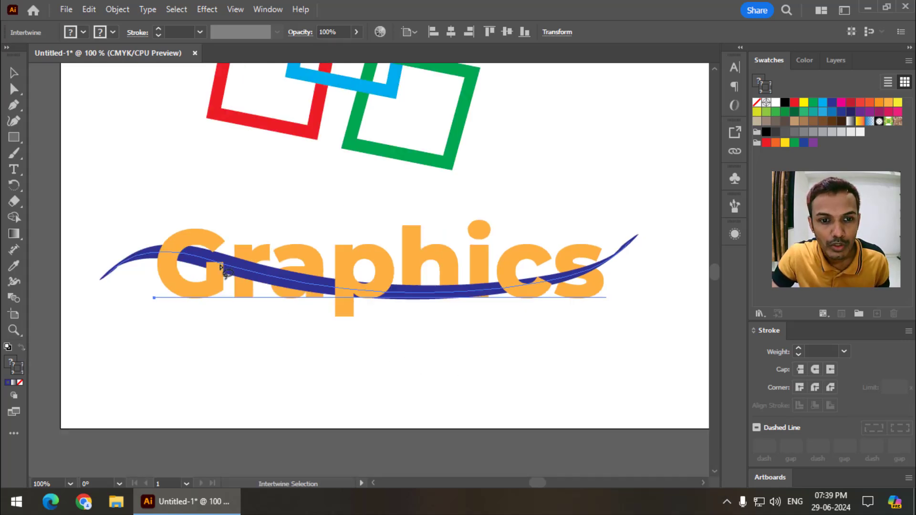
key(ctrl+minus)
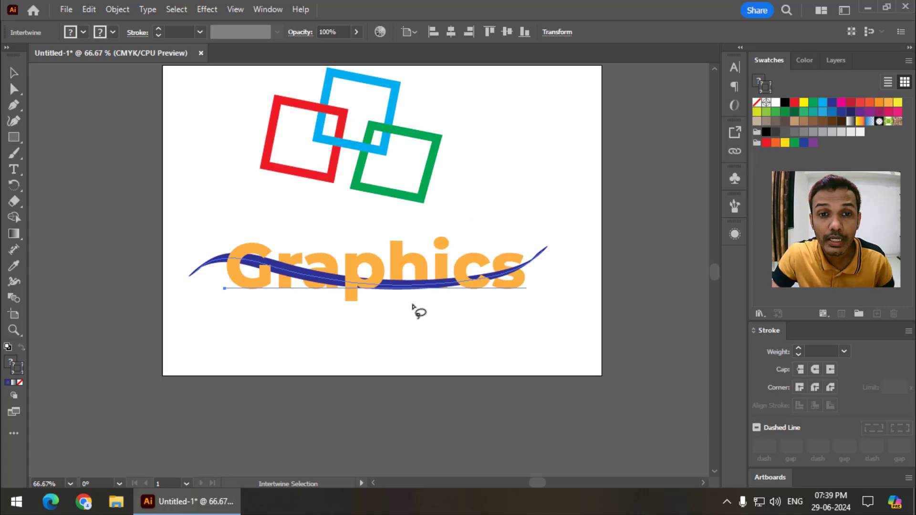
drag(498, 168, 507, 206)
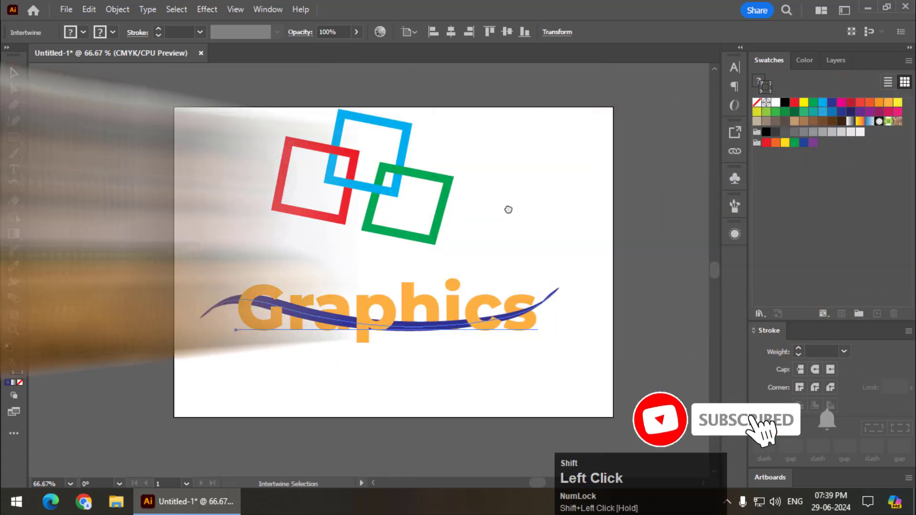